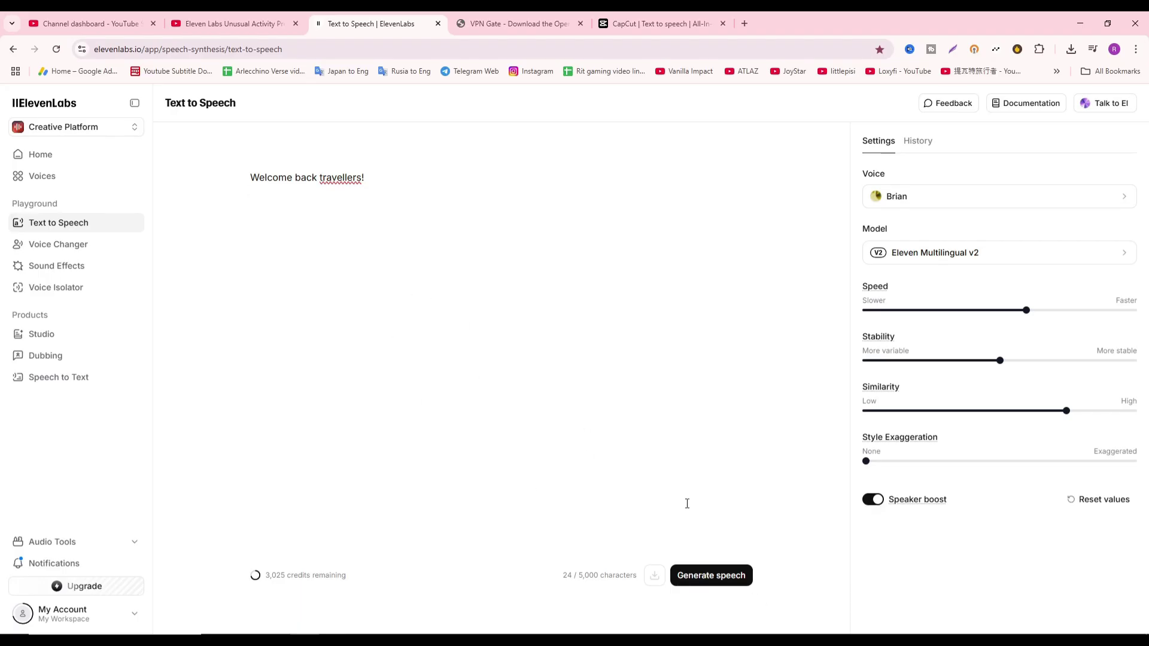
- Try generating the ElevenLabs speech twice, dismissing the unusual activity warning each time
click(726, 579)
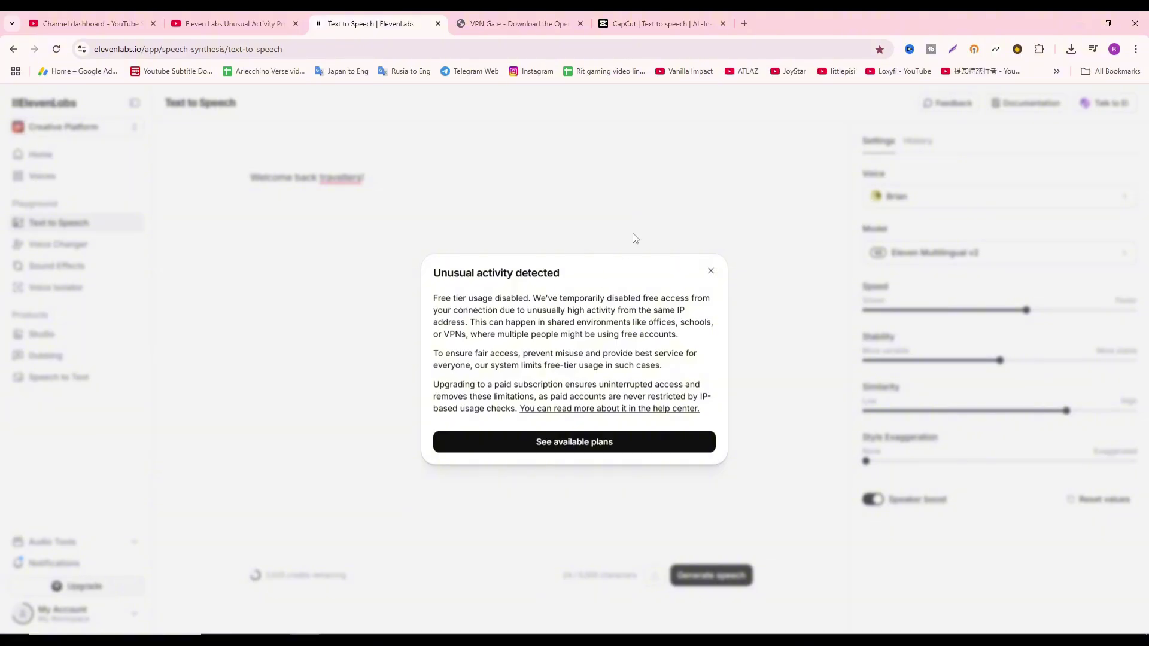
click(709, 269)
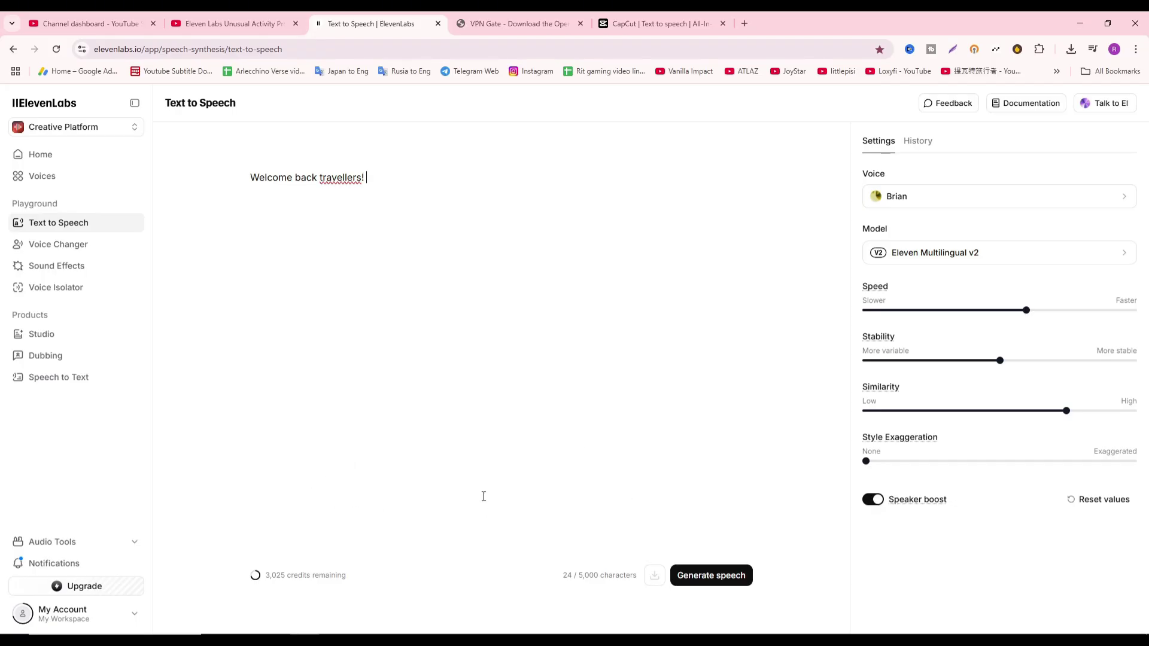
click(711, 575)
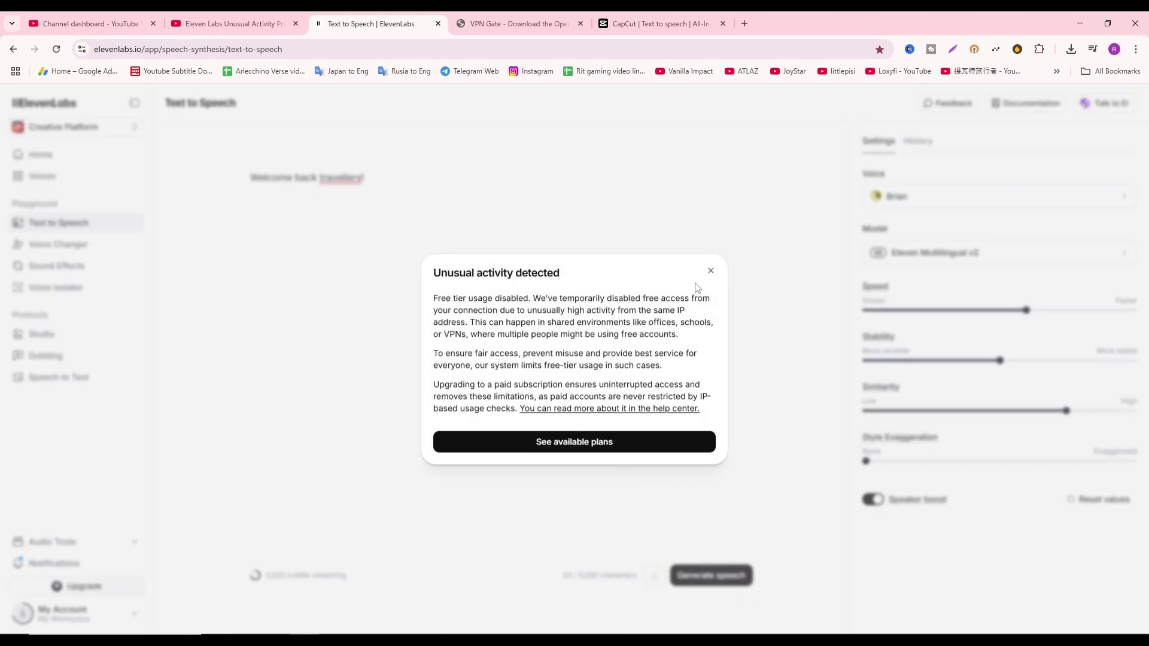
click(711, 270)
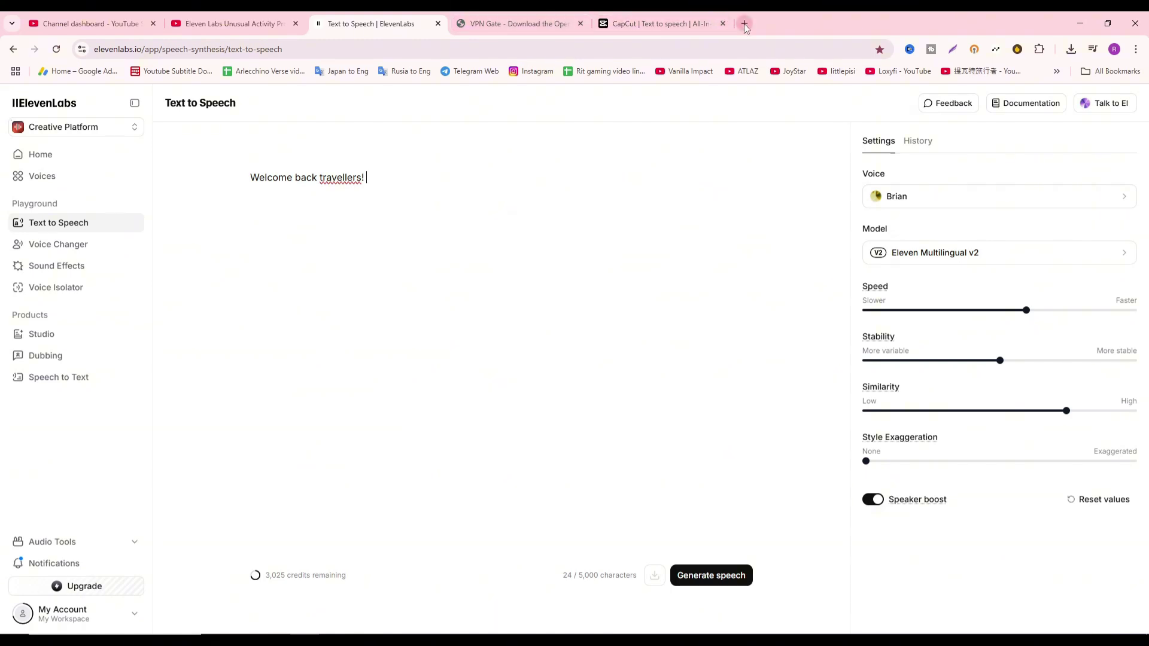
- Open temp-mail.org in a new tab, then check the ElevenLabs and VPN Gate tabs
click(744, 24)
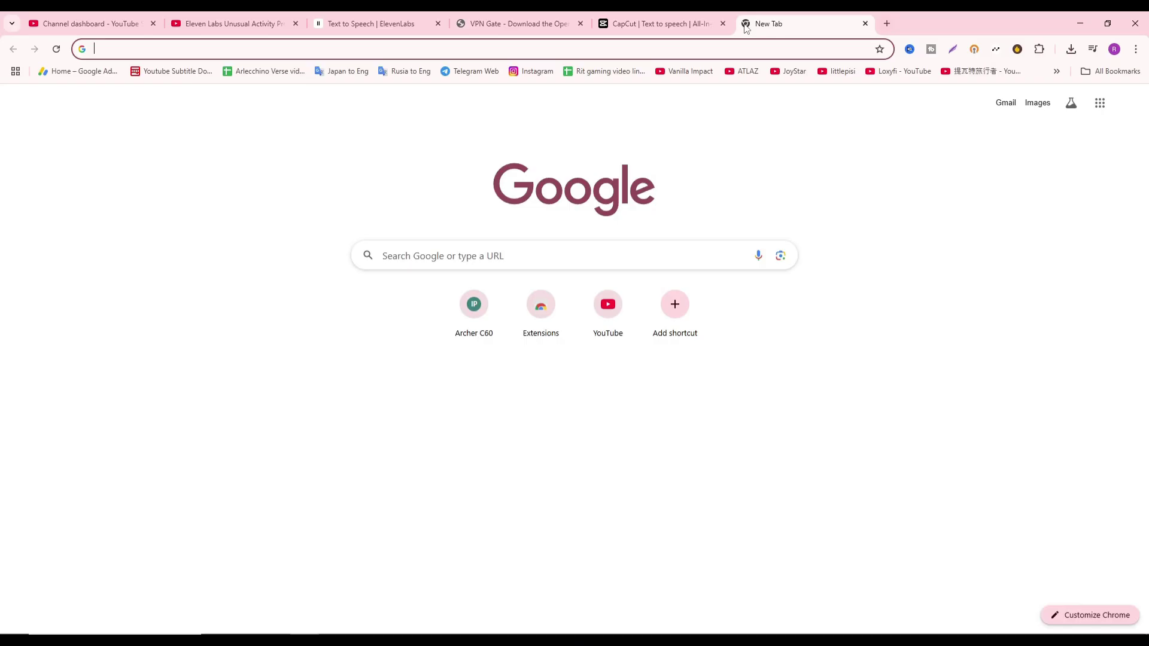
text(temp-mail.org/en/view/66e6eaea814c2c0020c12f71)
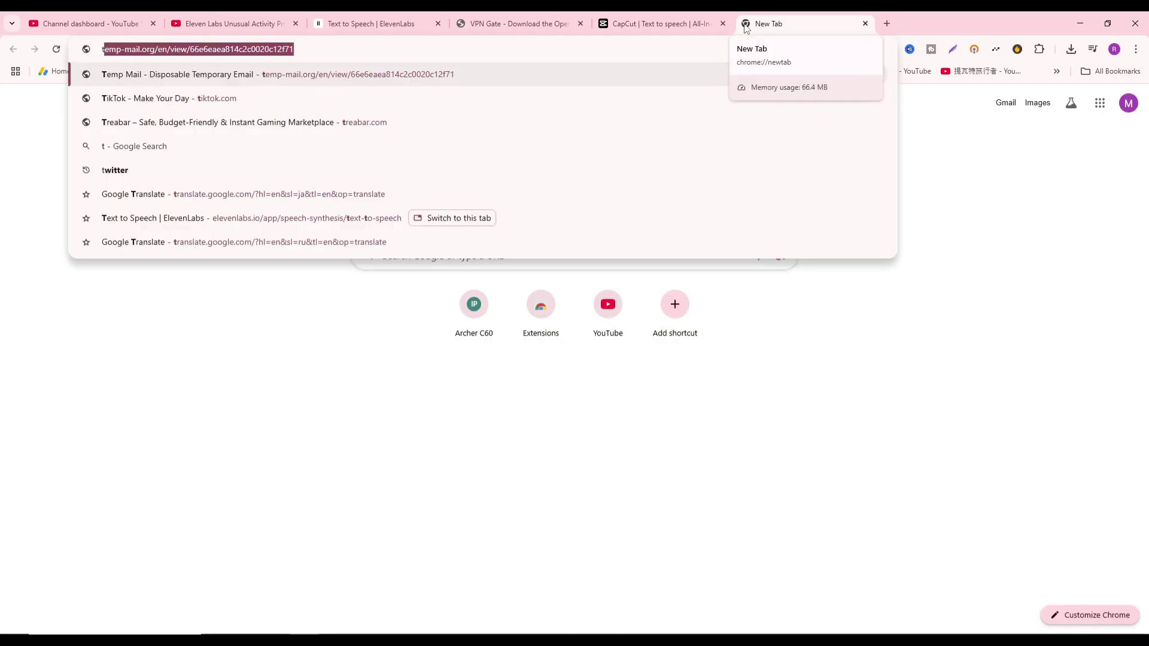
key(Return)
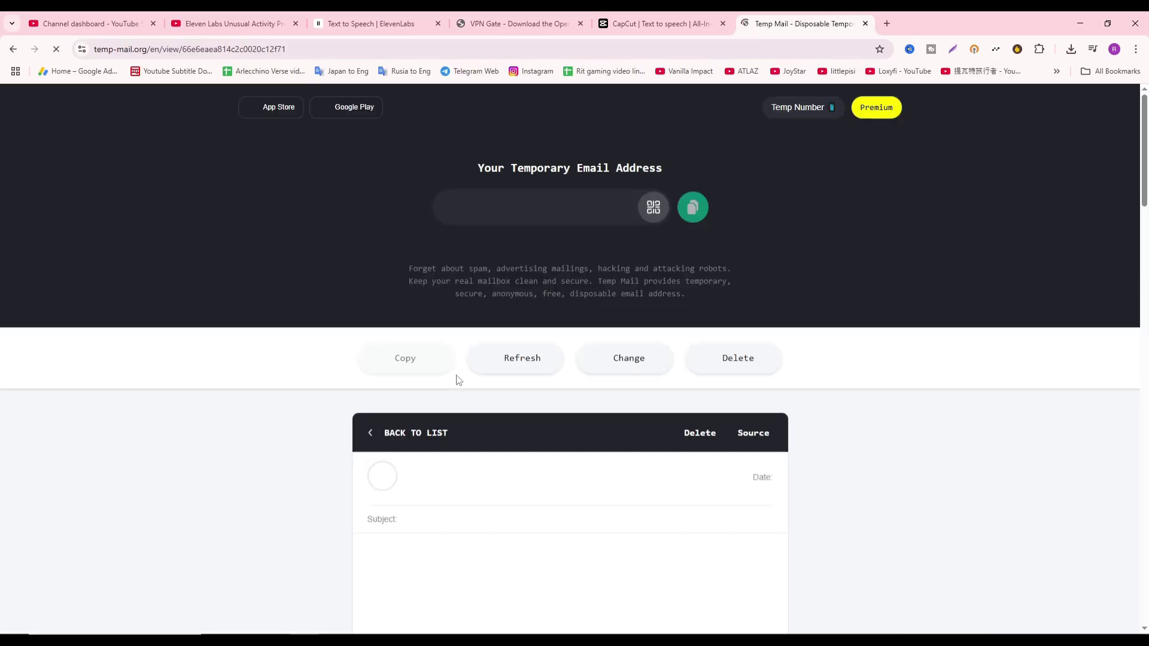
click(371, 23)
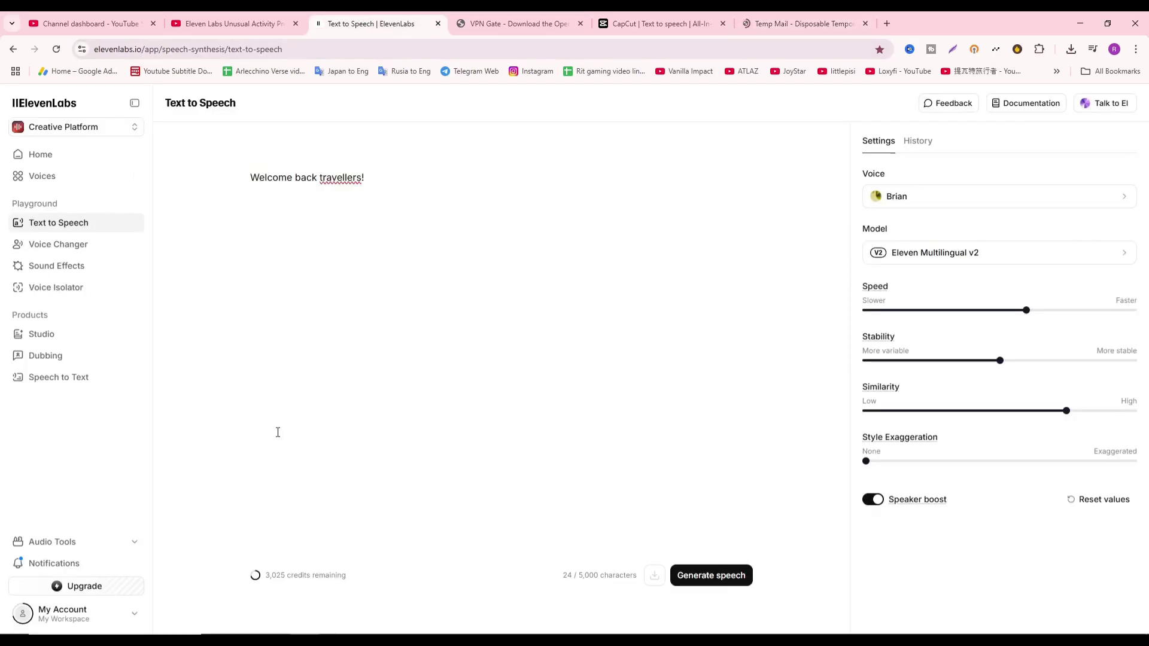
click(516, 24)
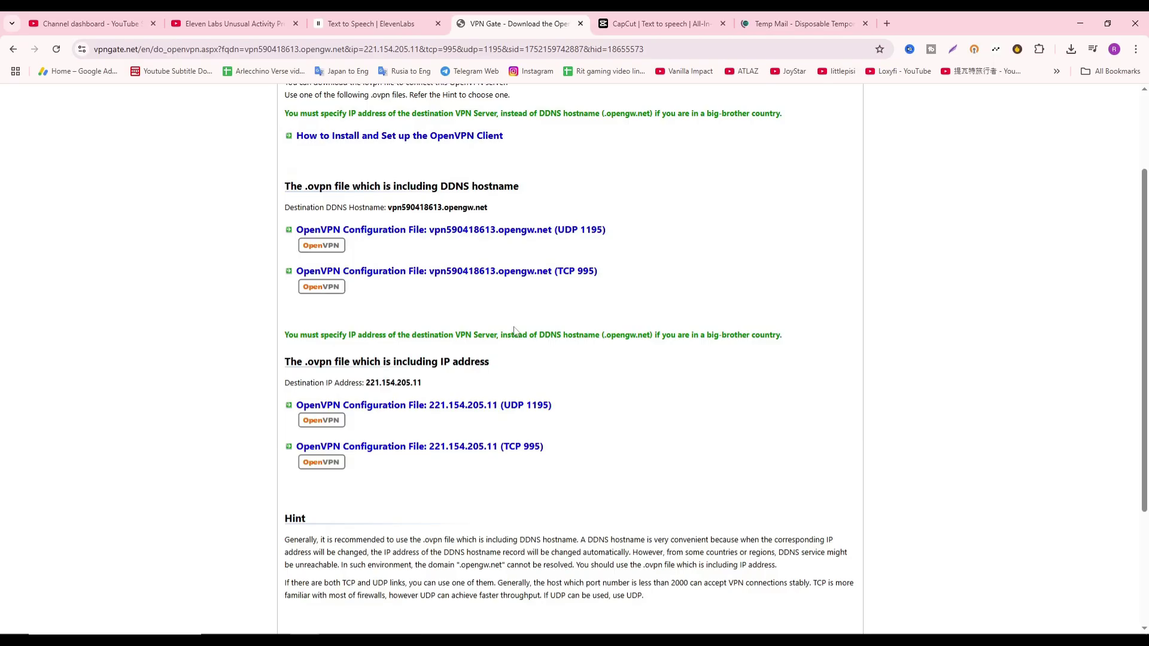
scroll(464, 312, up, 5)
- Load Temp Mail in another new tab, then return to the VPN Gate page
key(ctrl+t)
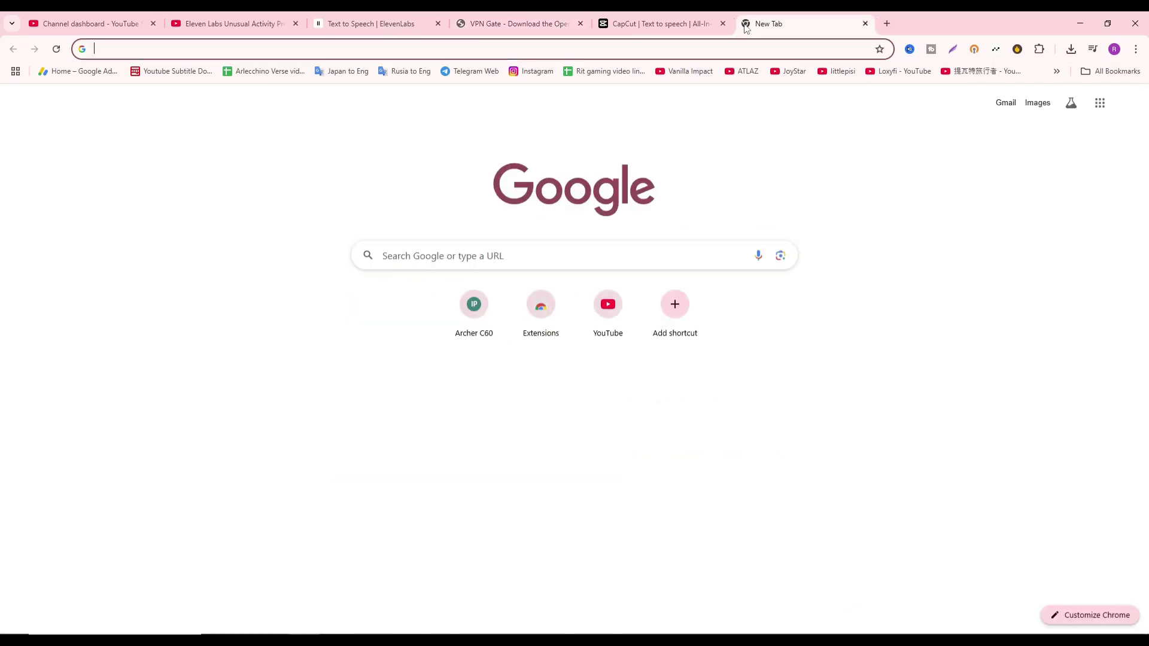
text(t)
key(Return)
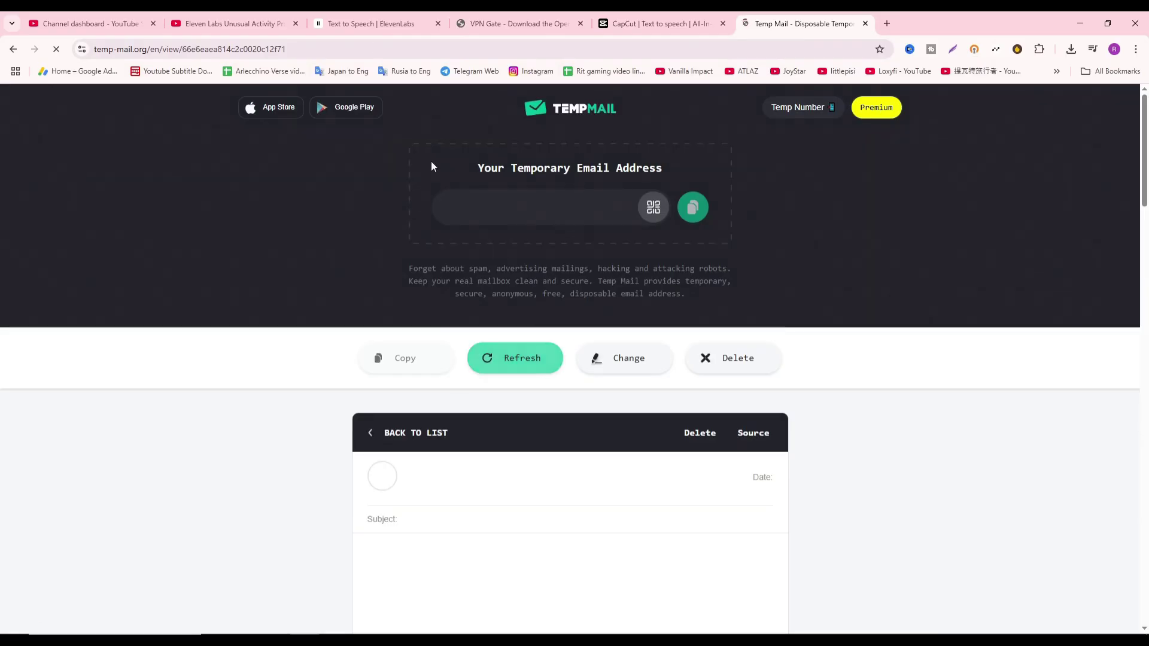
click(359, 23)
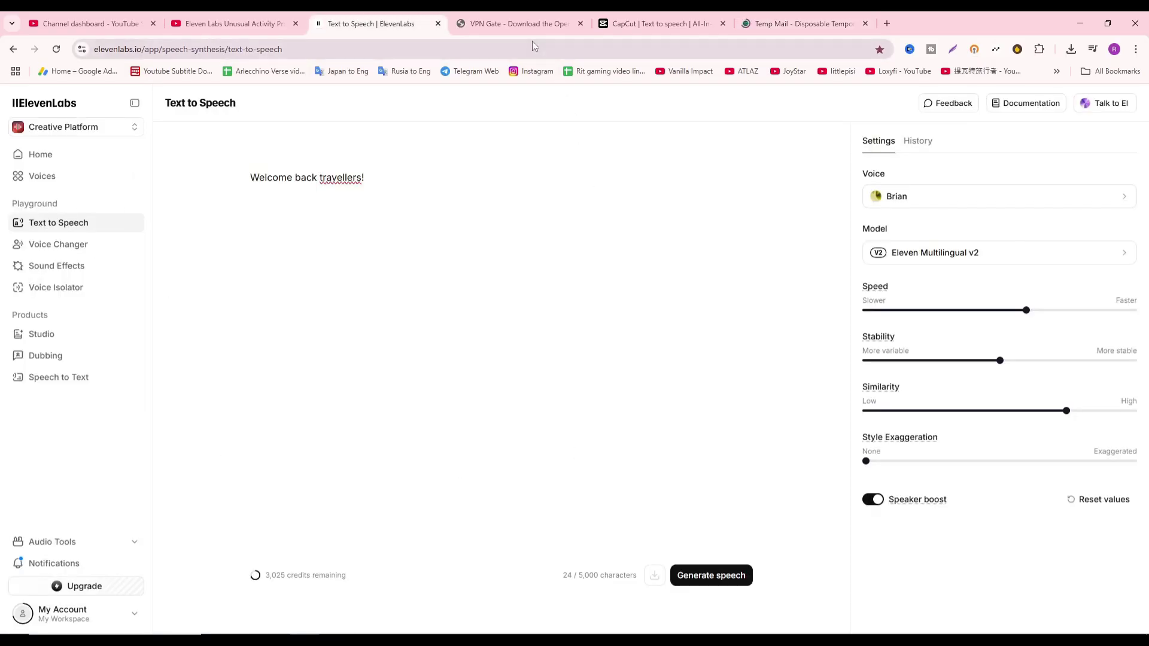
click(517, 24)
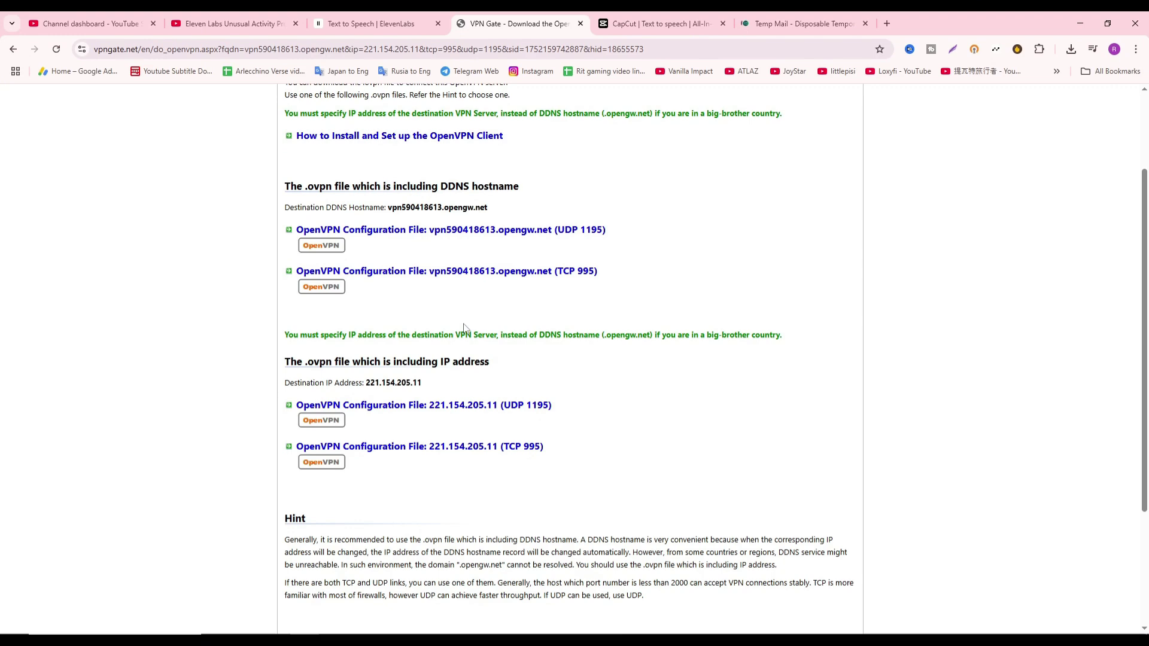
scroll(465, 326, up, 1)
key(ctrl+t)
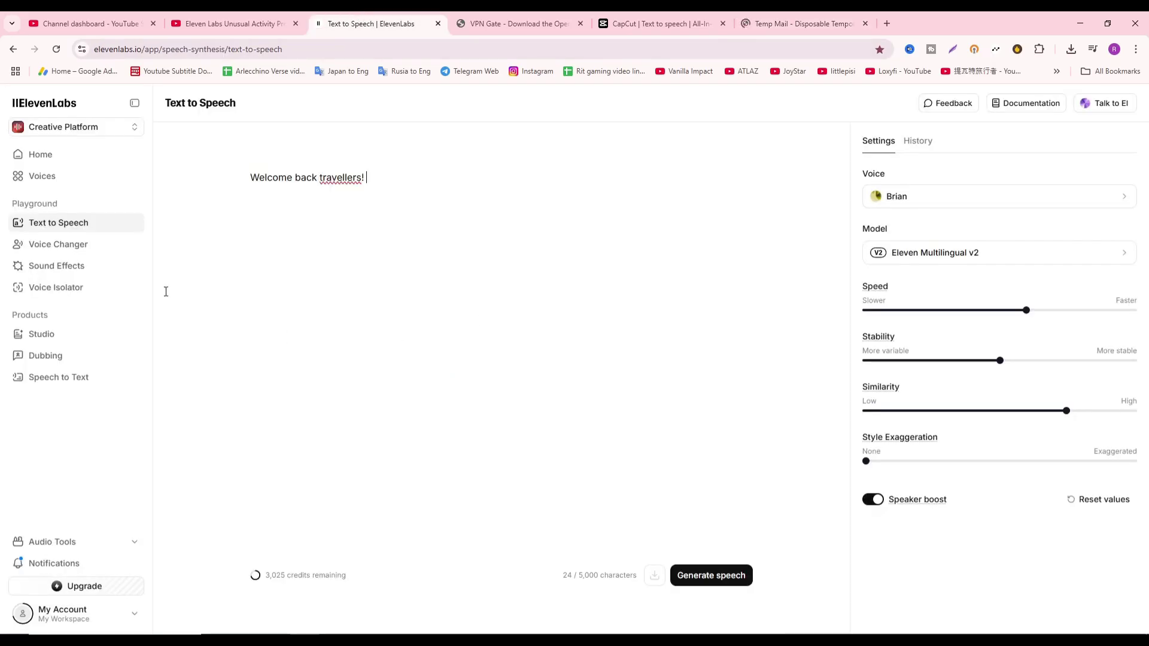
key(ctrl+Tab)
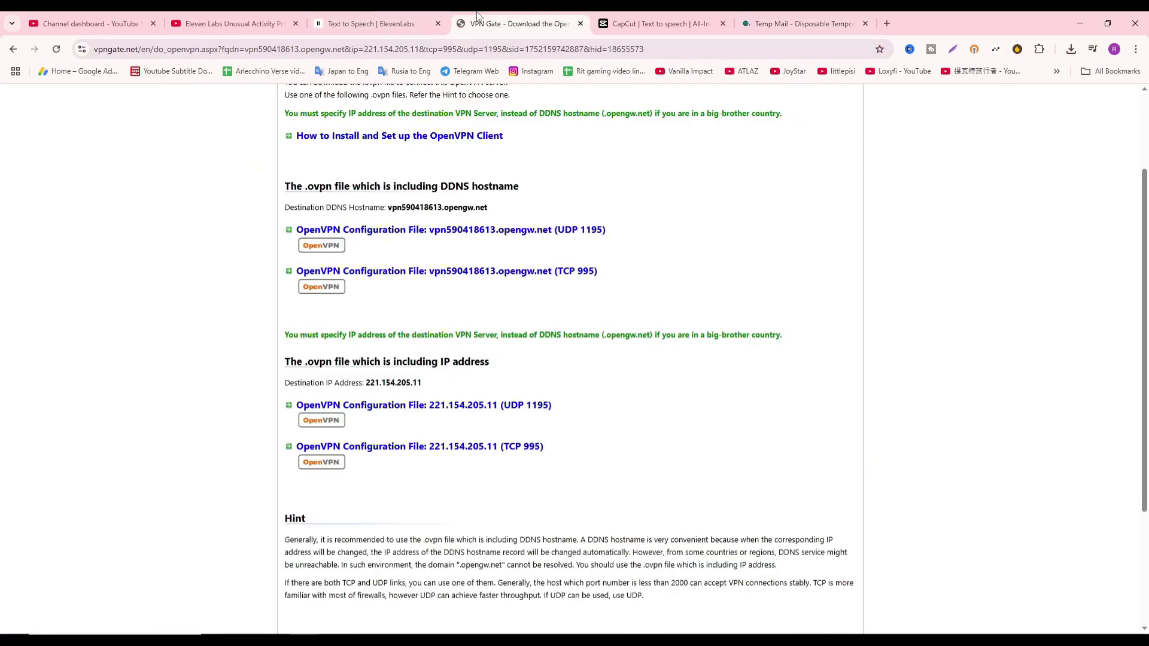
scroll(464, 328, up, 3)
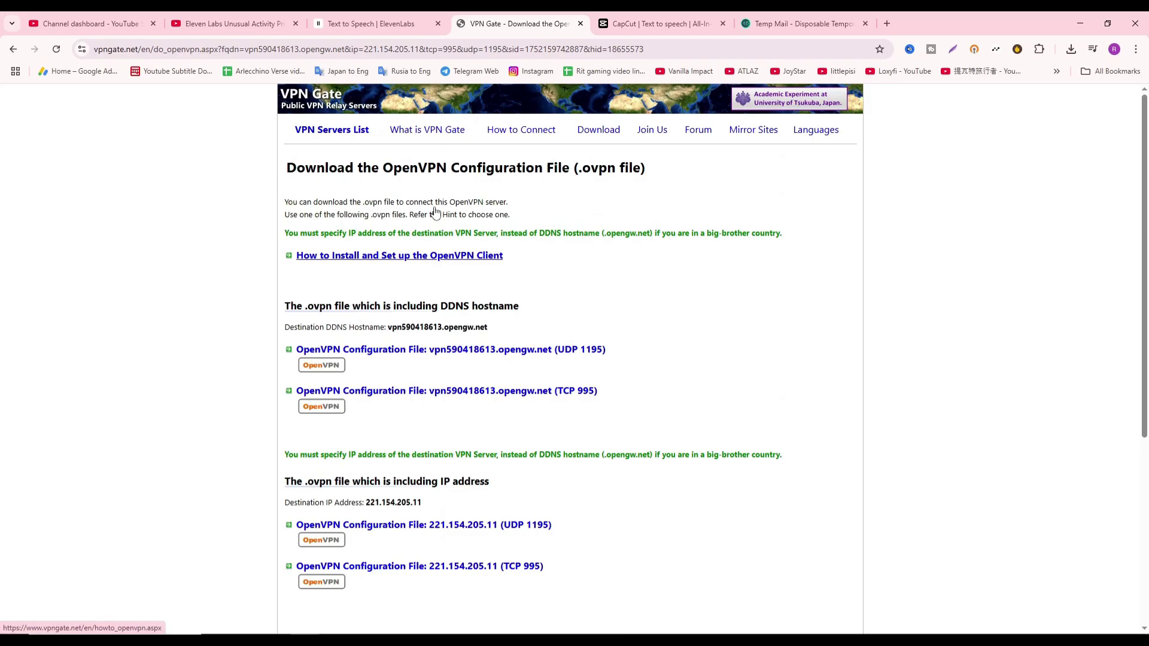
- From the VPN Gate home page, get the Korea server's 59.17.15.23 TCP 995 .ovpn file
click(319, 106)
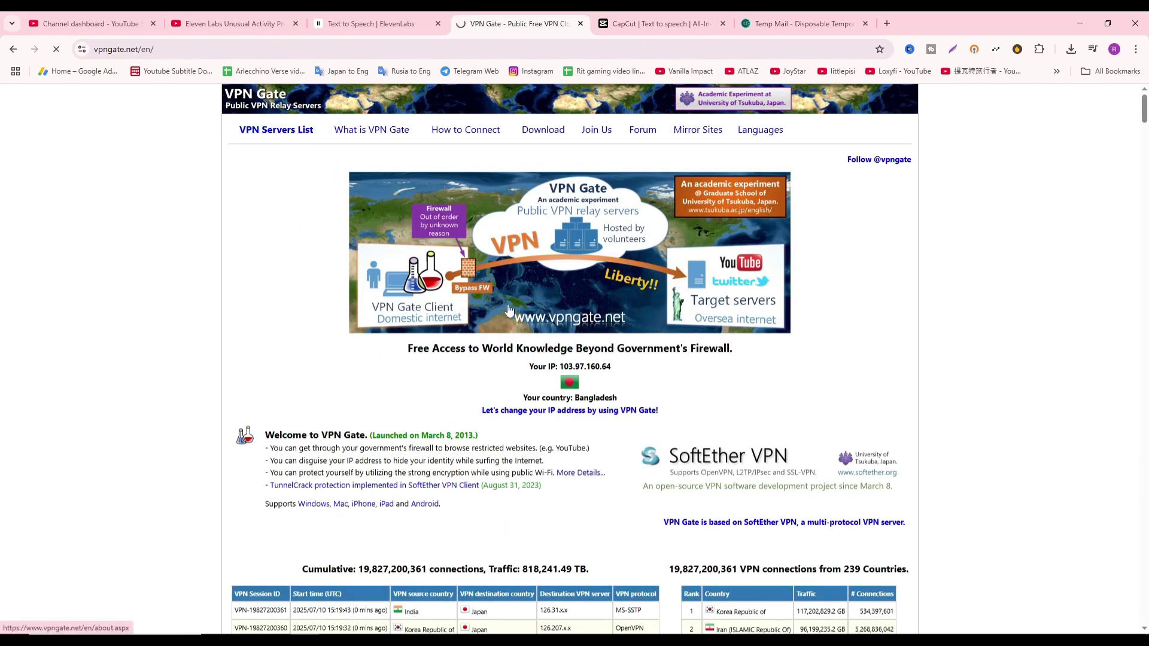
scroll(461, 449, down, 1)
scroll(461, 449, down, 10)
scroll(461, 449, down, 5)
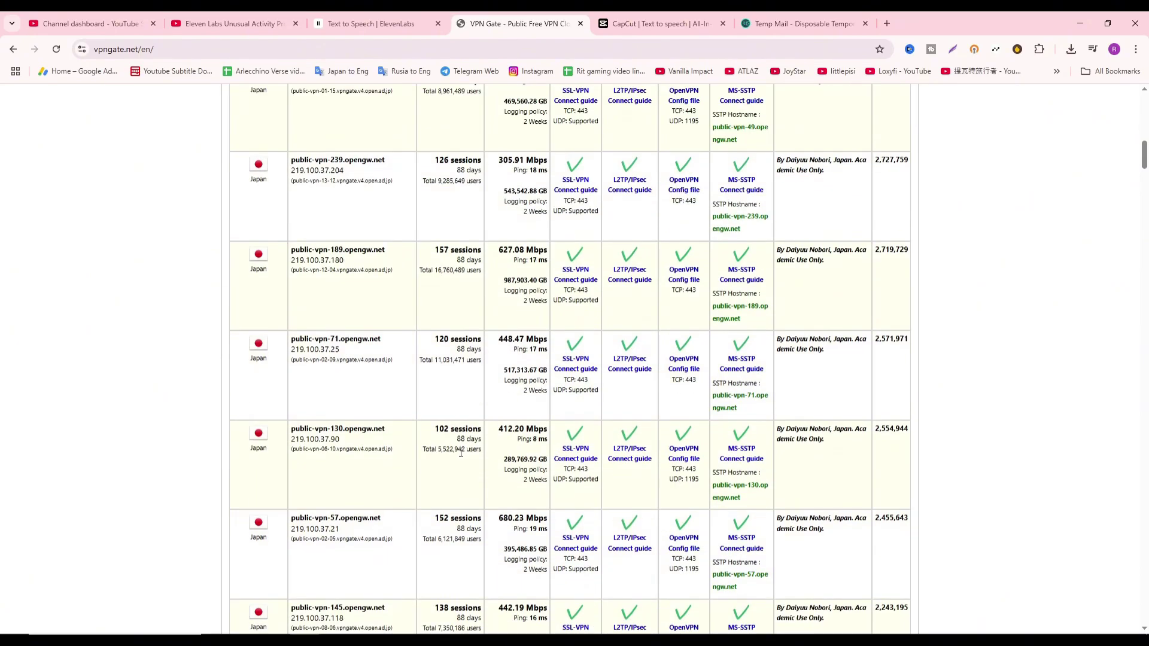
scroll(460, 449, down, 3)
scroll(460, 449, down, 3)
scroll(461, 449, down, 4)
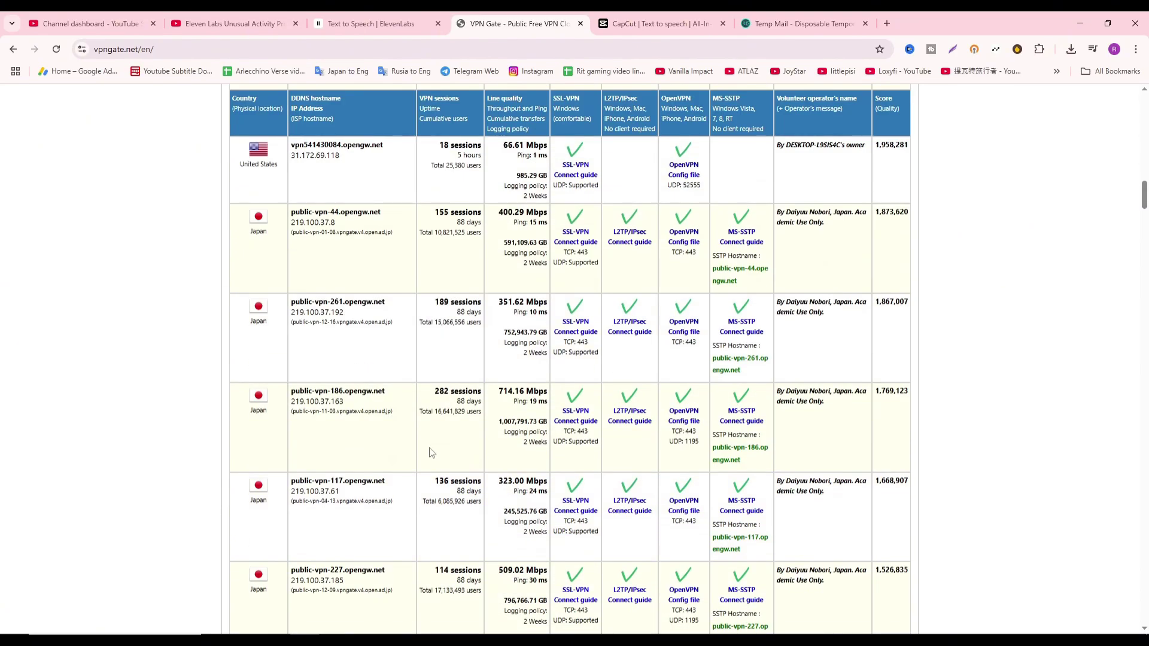
scroll(422, 444, down, 4)
scroll(362, 435, down, 3)
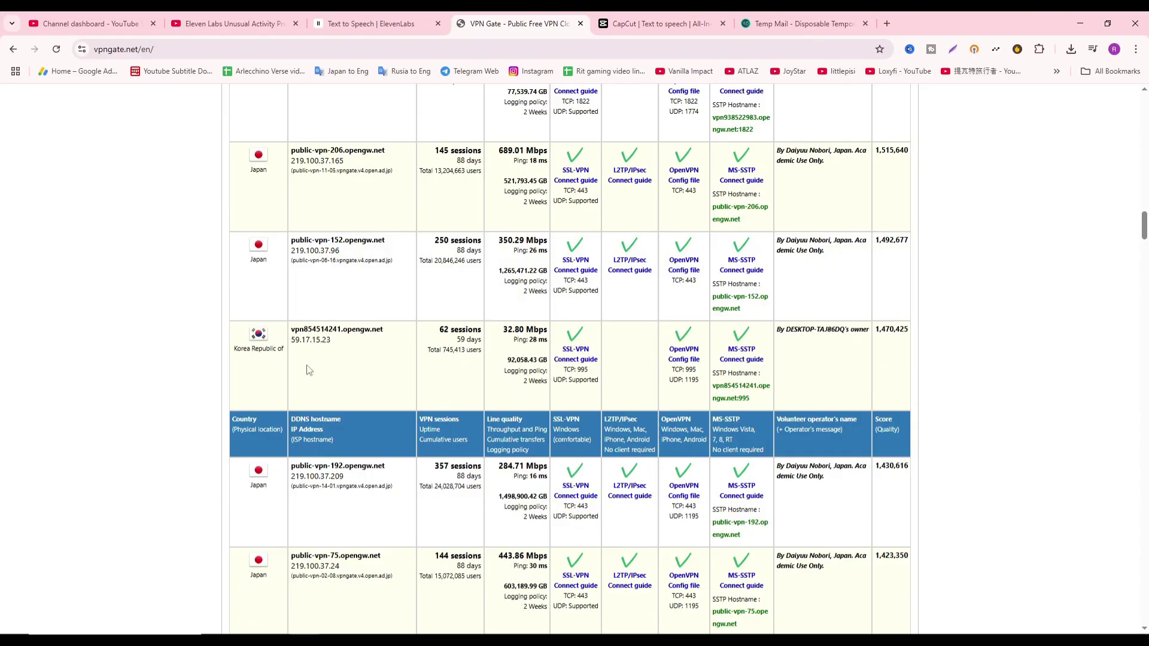
click(684, 359)
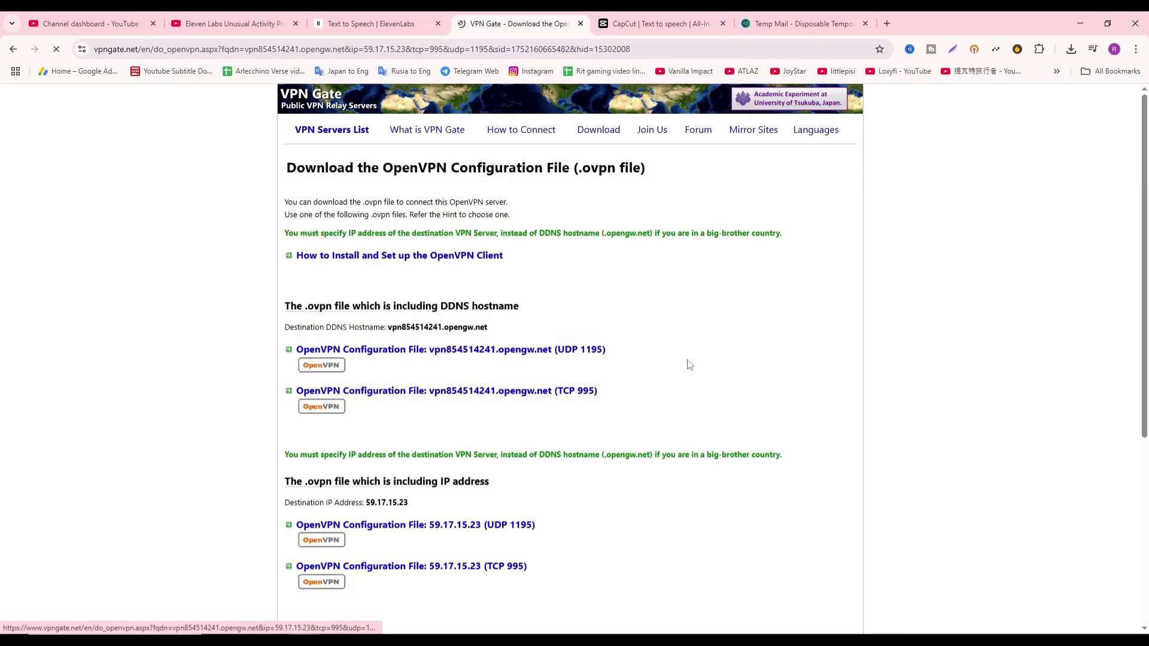
scroll(683, 369, down, 5)
click(448, 267)
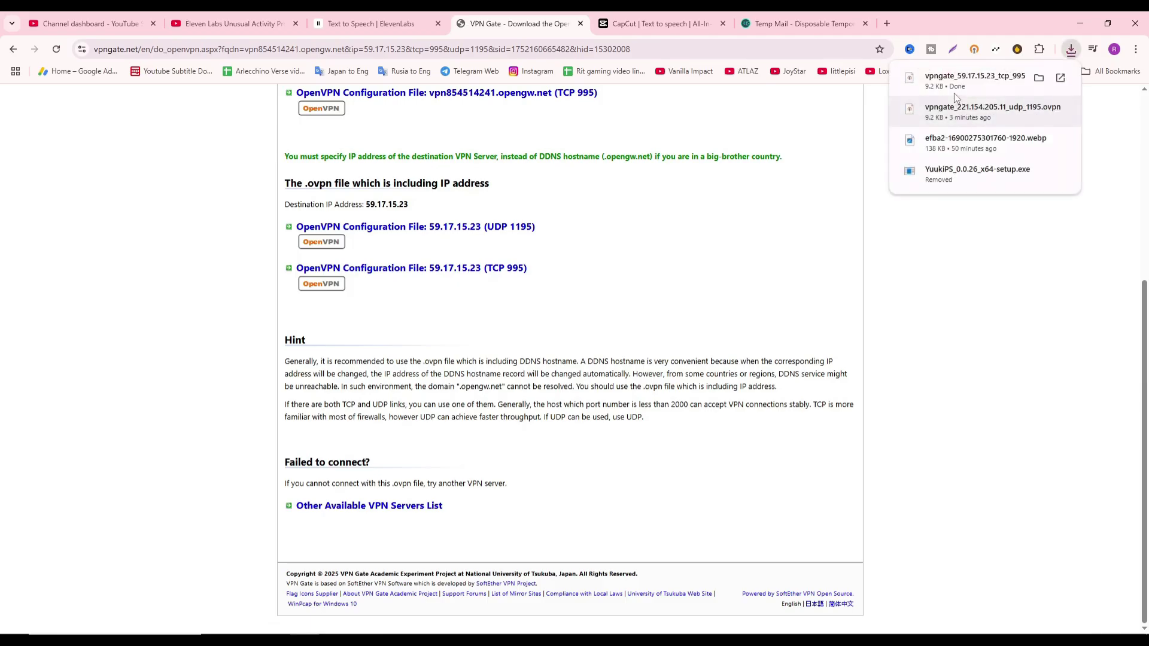
- Import the 59.17.15.23 .ovpn profile, switch it on, and move the OpenVPN window away
click(970, 83)
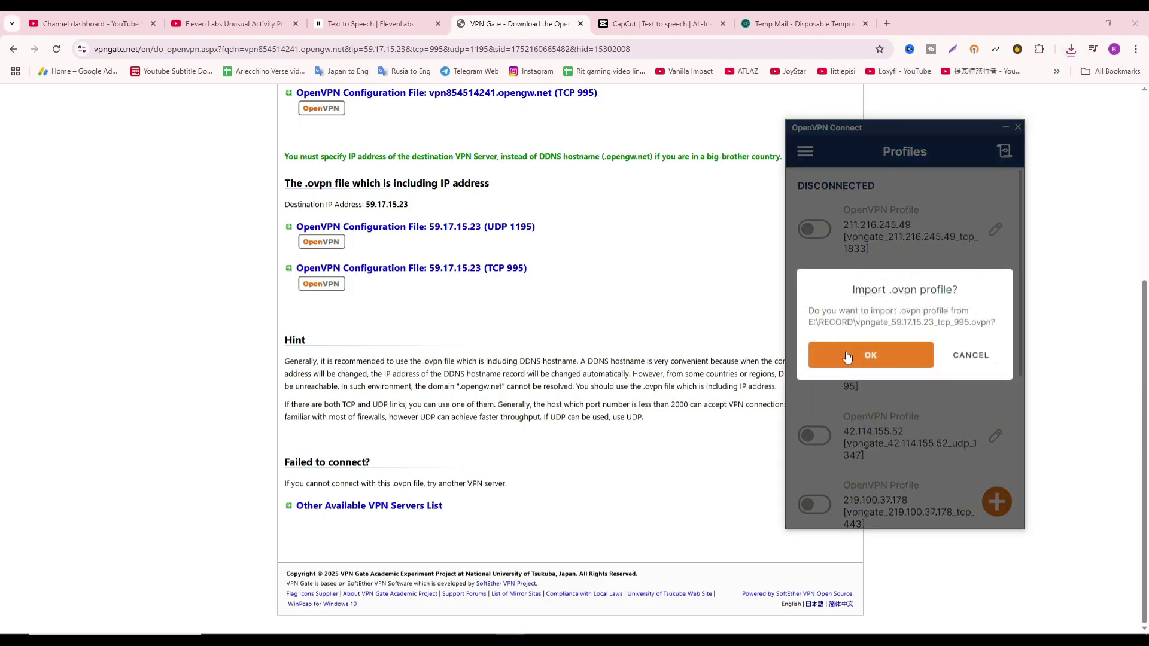
click(869, 355)
click(961, 500)
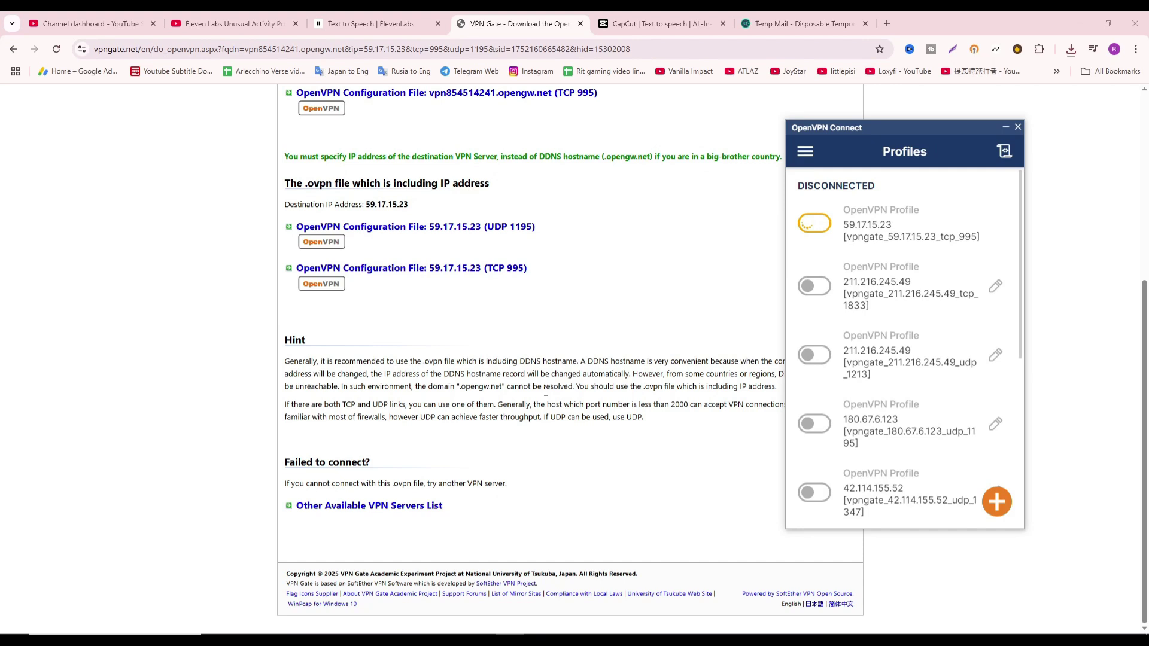
drag(845, 131, 657, 132)
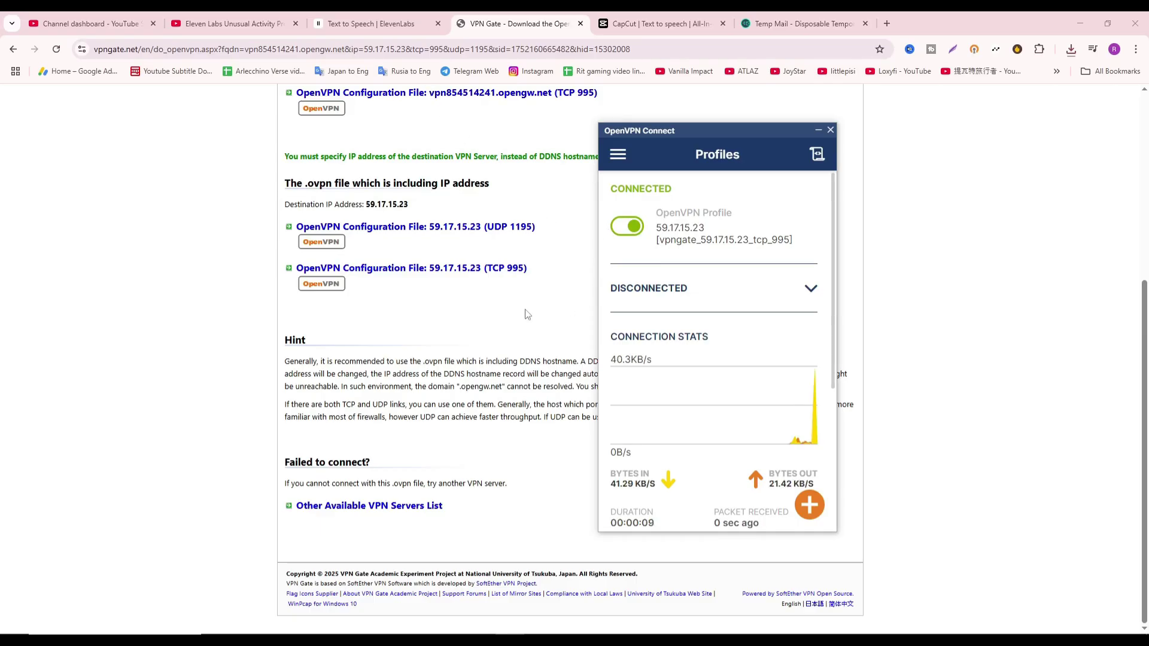
drag(1144, 349, 1144, 134)
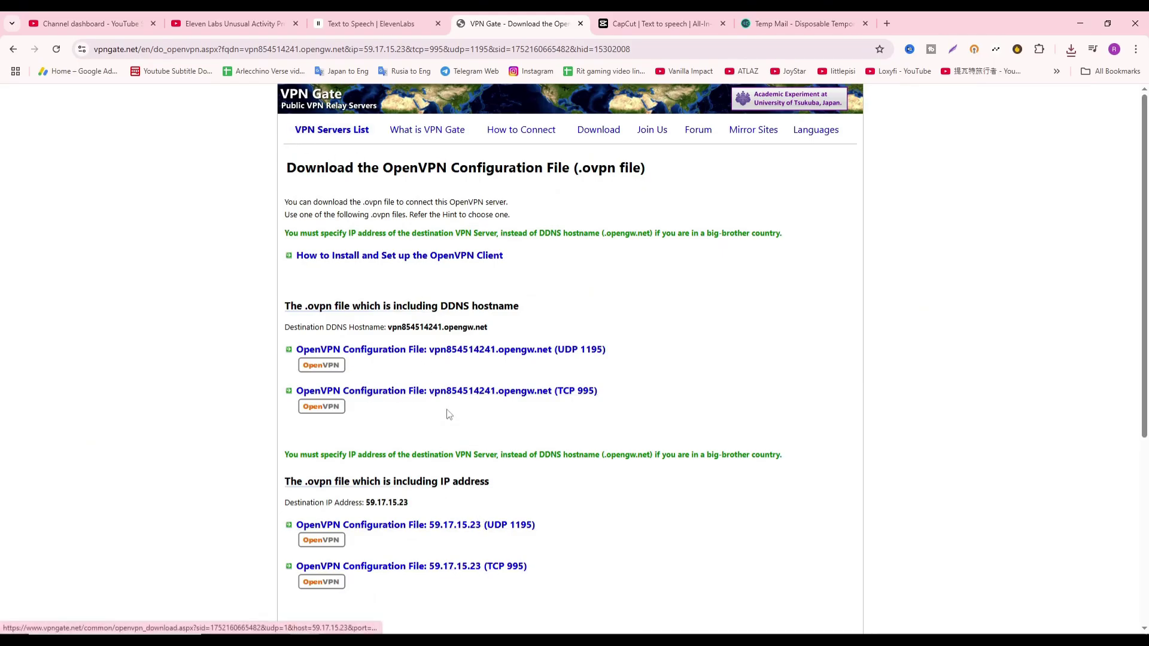
- Reload the ElevenLabs Text to Speech page through the VPN using Reload, Back and Forward
click(13, 49)
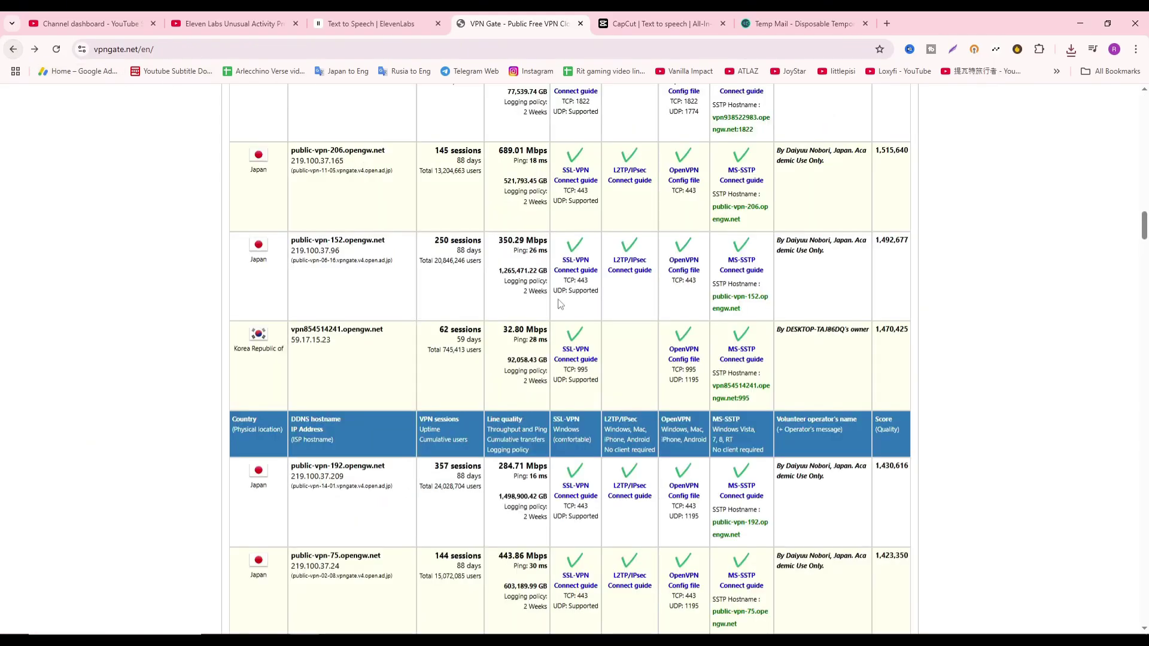
scroll(560, 303, down, 5)
scroll(559, 303, down, 3)
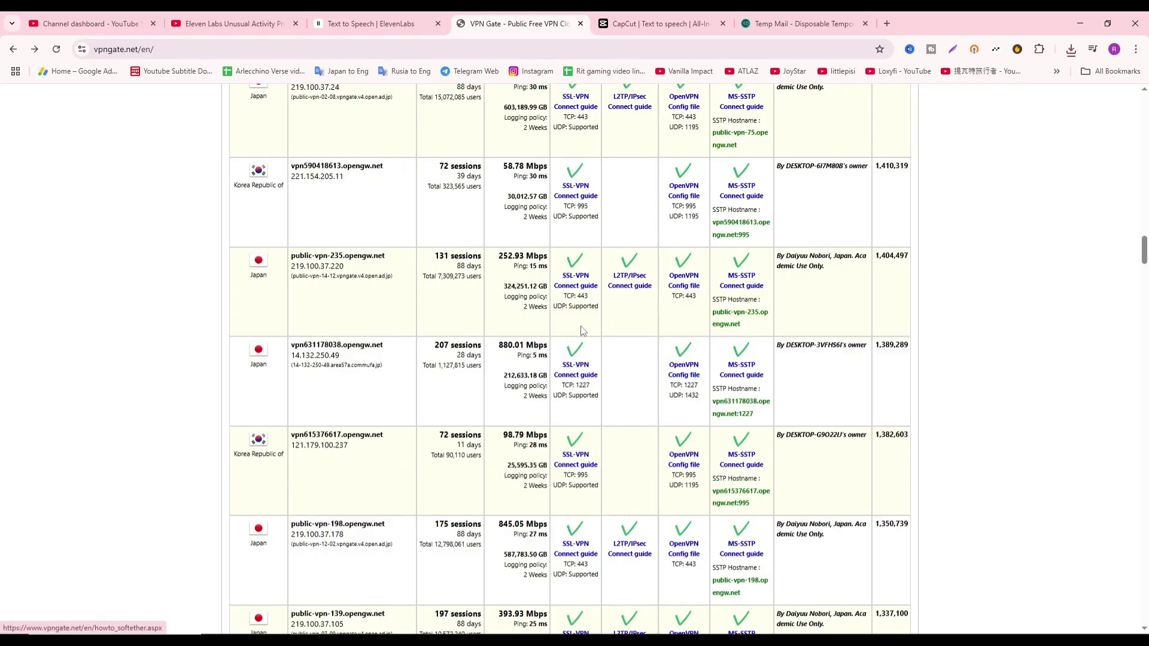
key(ctrl+shift+Tab)
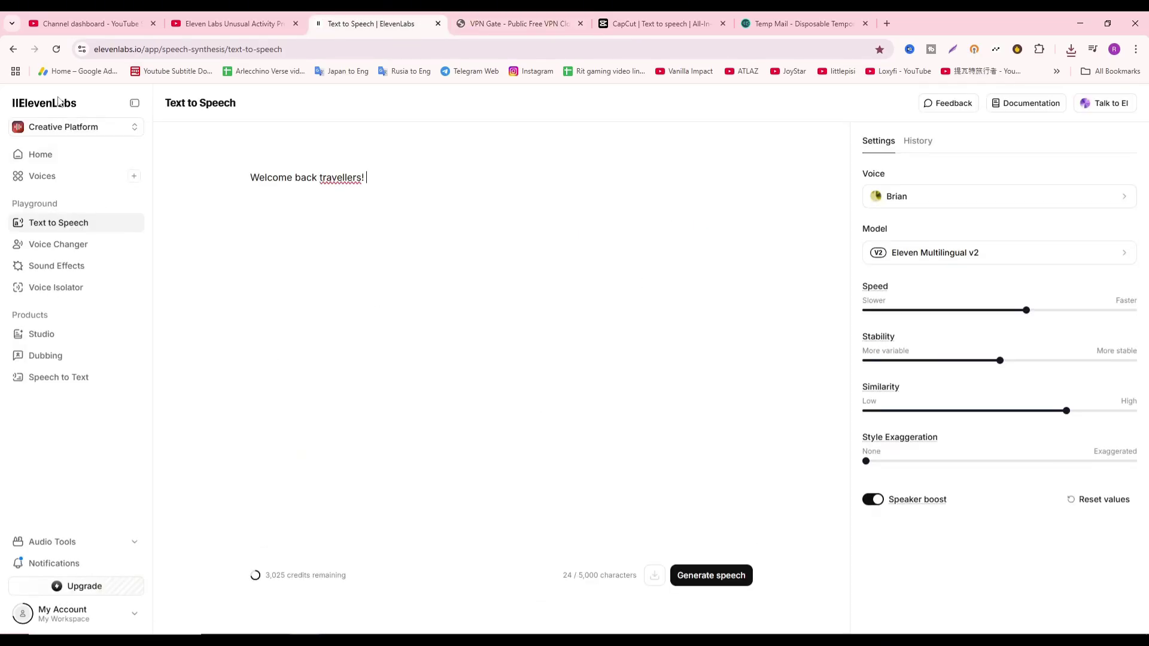
click(56, 49)
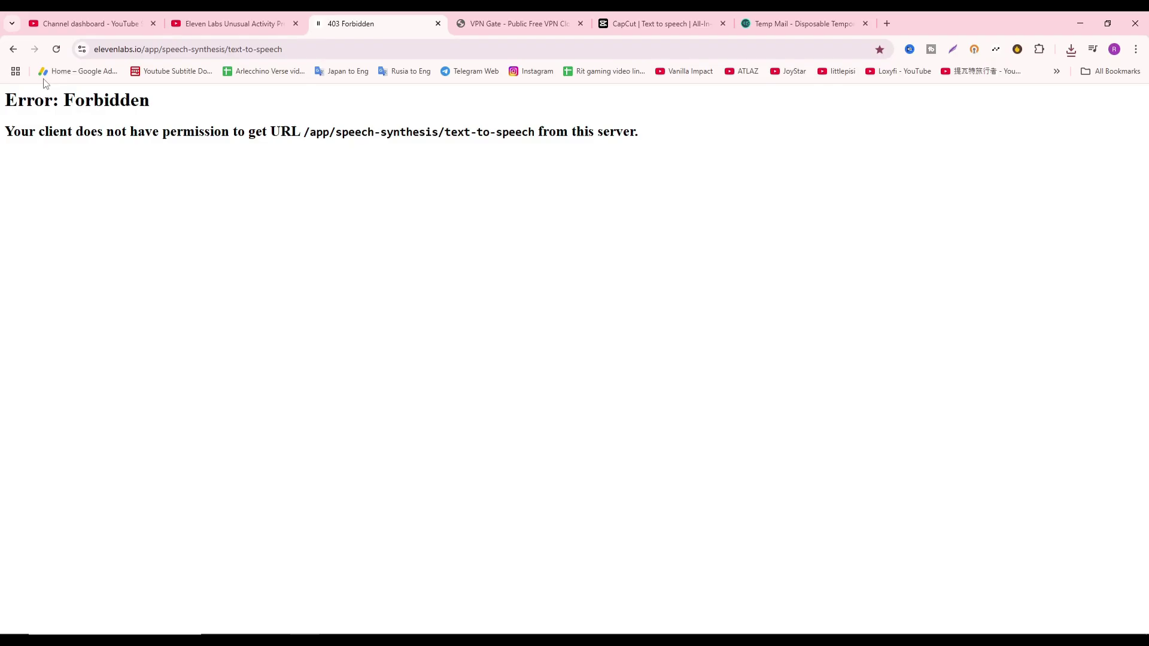
click(13, 48)
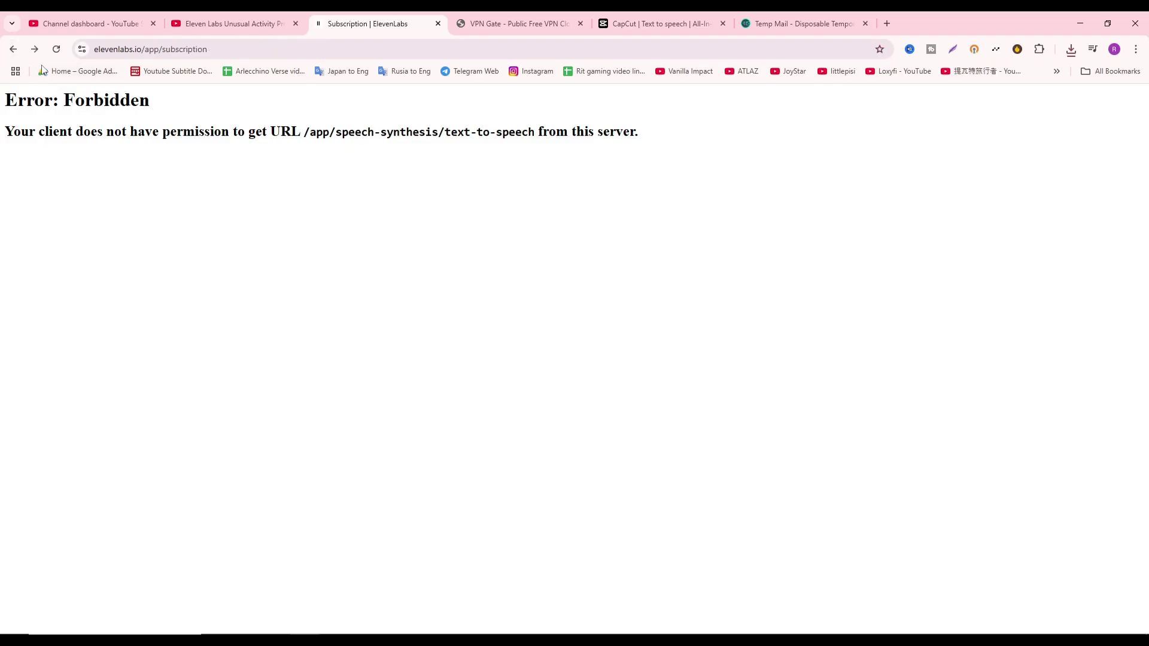
click(13, 49)
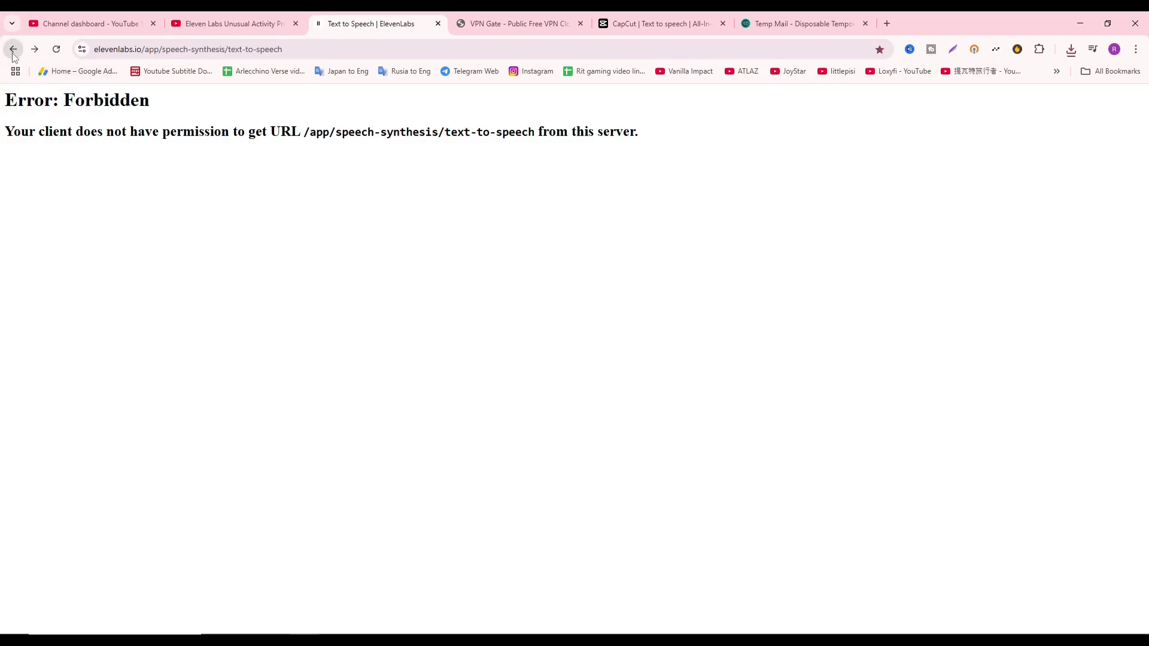
click(227, 48)
- Reload the Text to Speech address, then toggle the VPN profile off and check VPN Gate
key(Return)
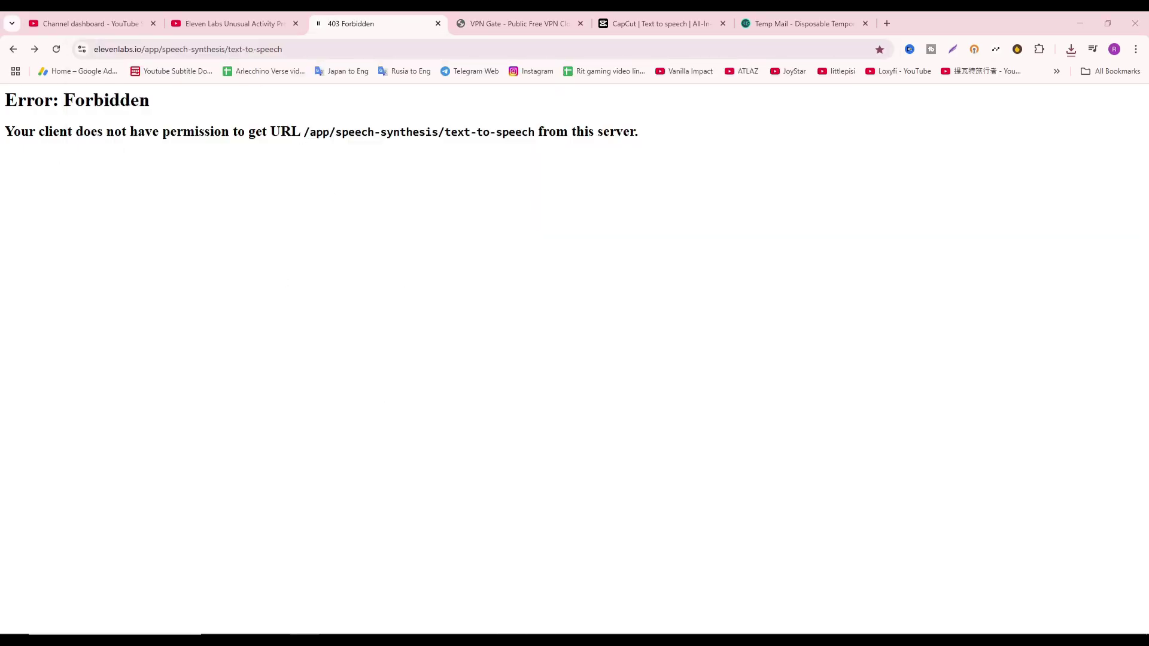
click(628, 226)
click(680, 376)
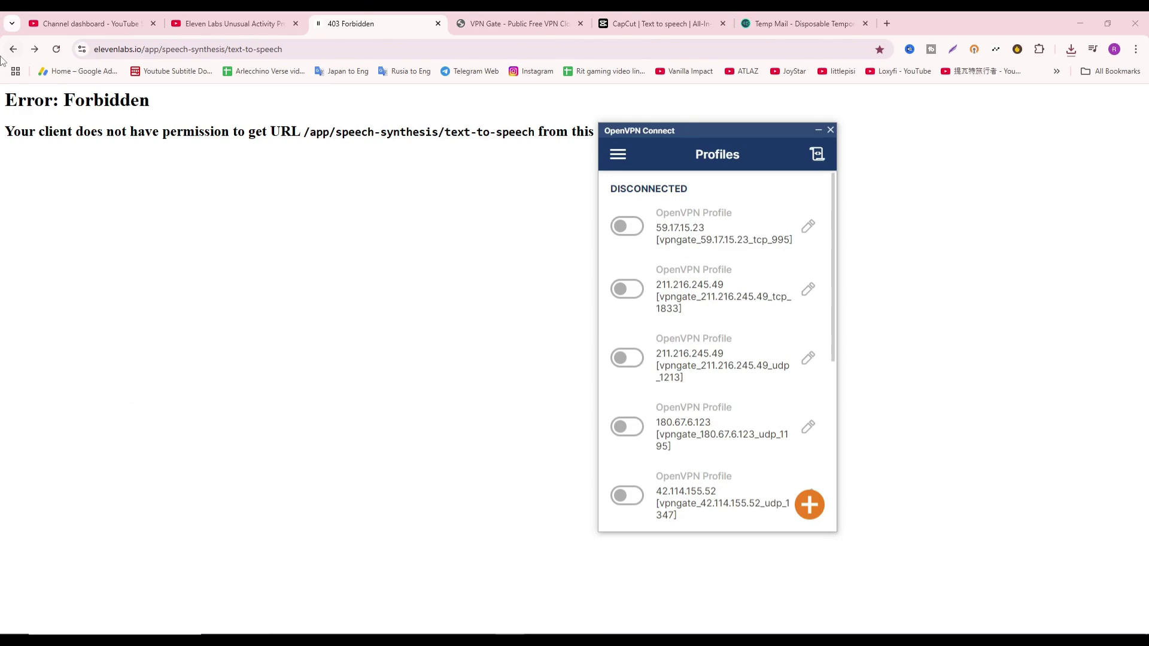
click(513, 24)
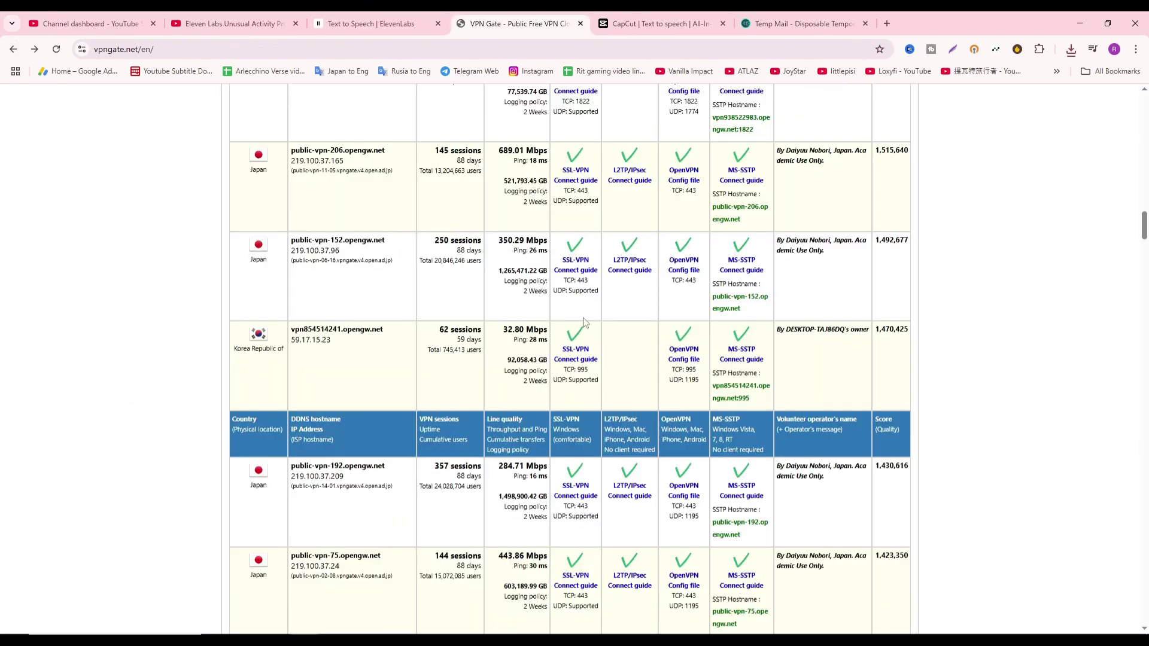
scroll(559, 303, down, 5)
scroll(566, 324, down, 1)
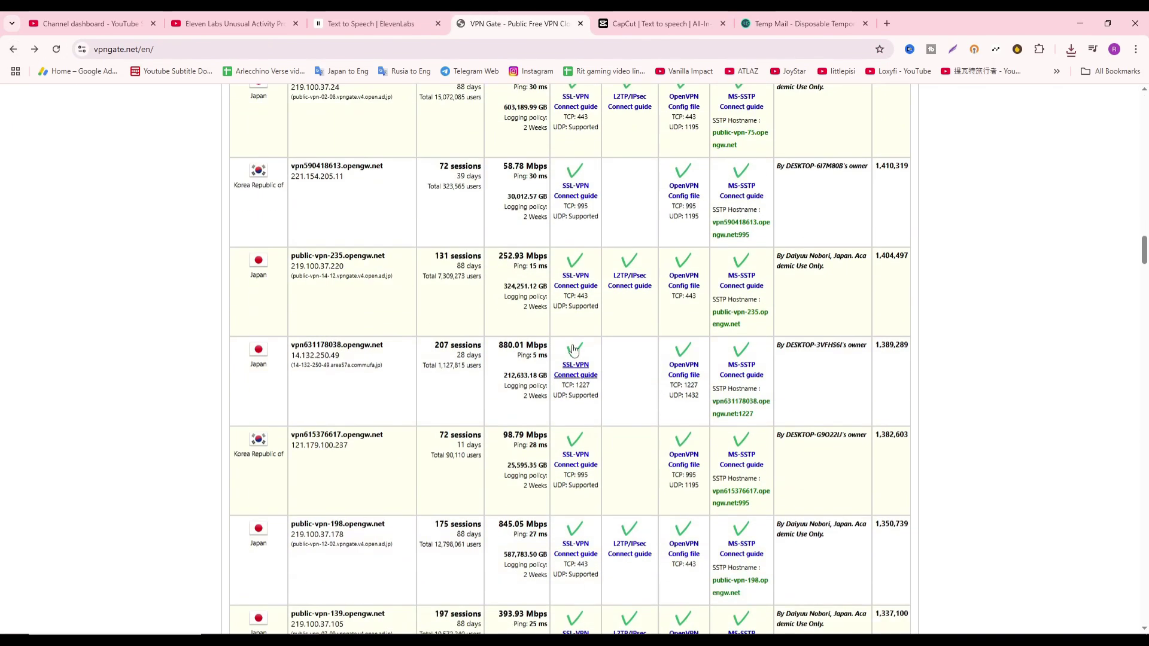
- Reload the ElevenLabs Text to Speech page again via Reload, Back, Forward and address bar
click(370, 24)
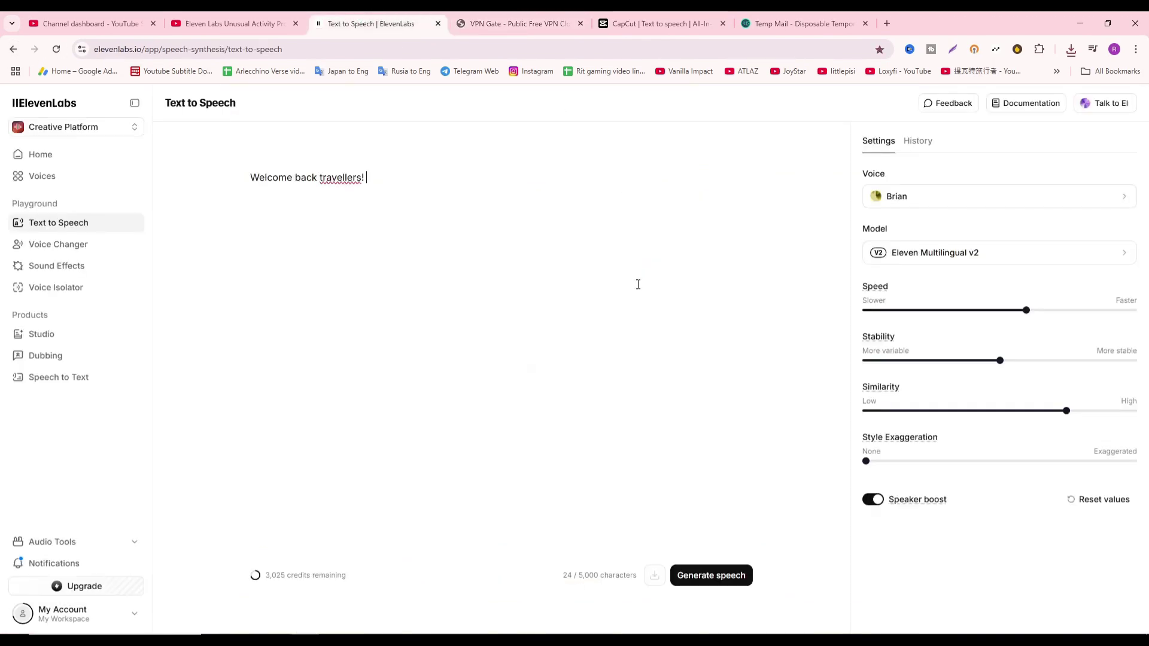
click(55, 49)
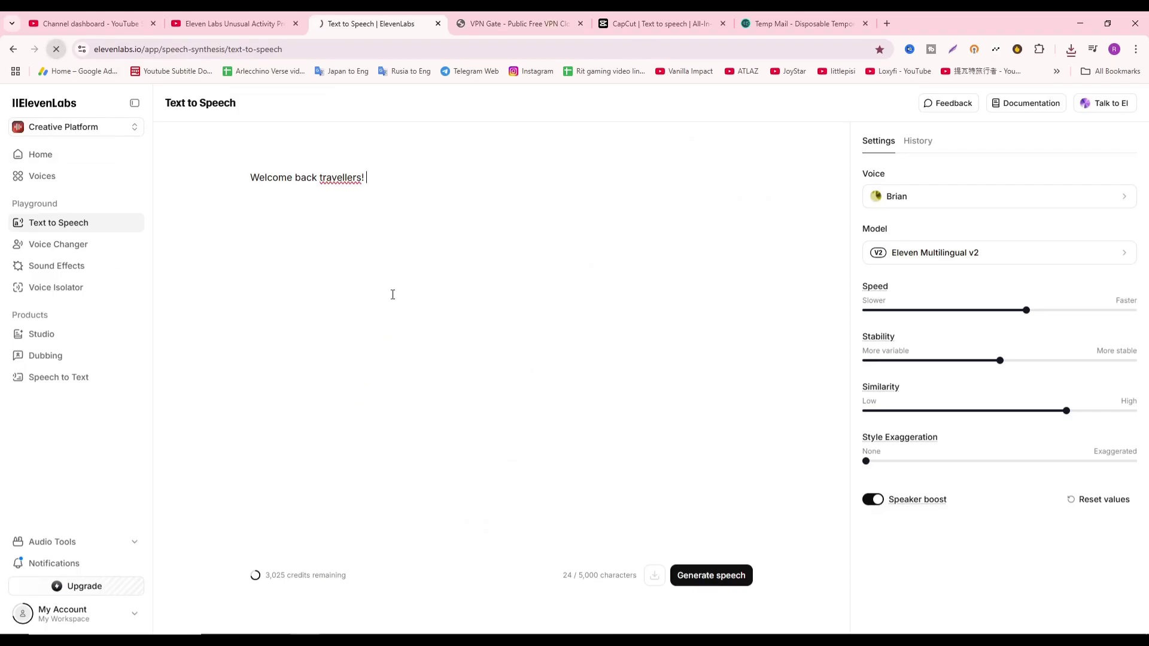
click(13, 50)
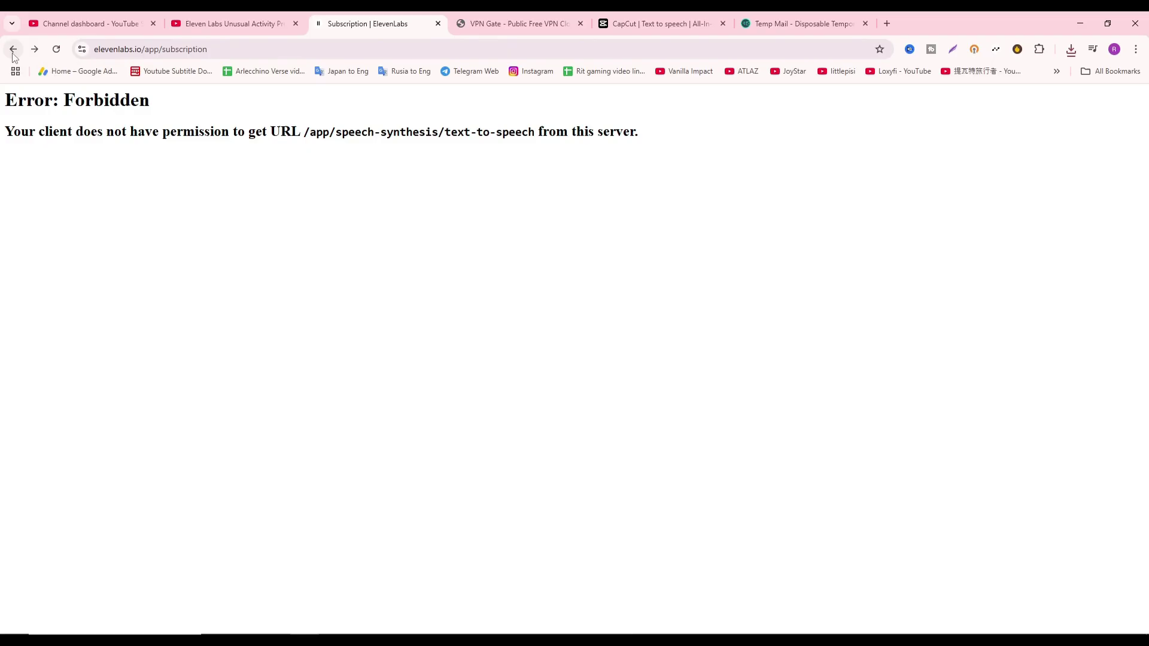
click(33, 50)
click(186, 49)
text(e)
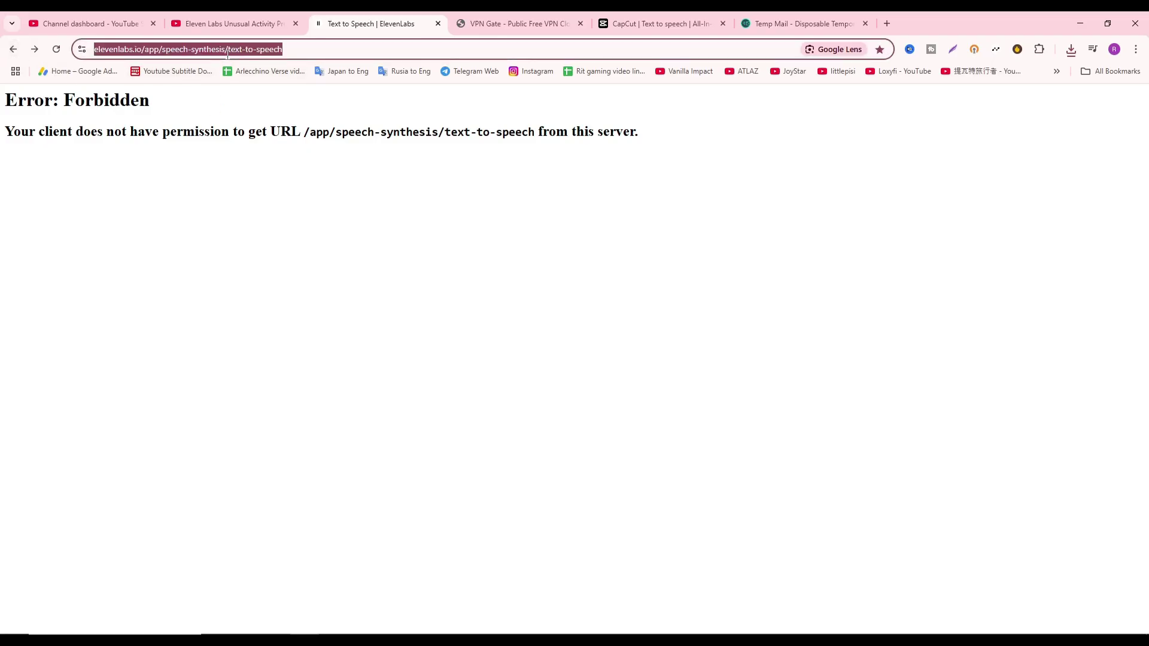
key(Return)
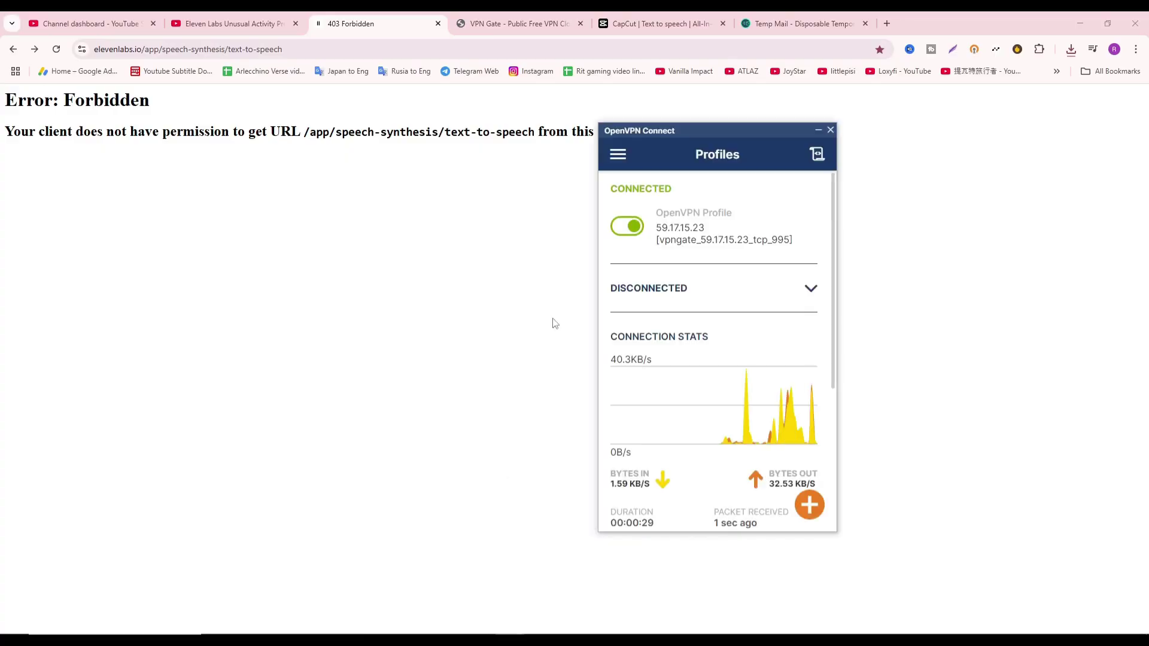
- Toggle the VPN off again, reload ElevenLabs past the 403 page, then move to CapCut
click(629, 226)
click(675, 376)
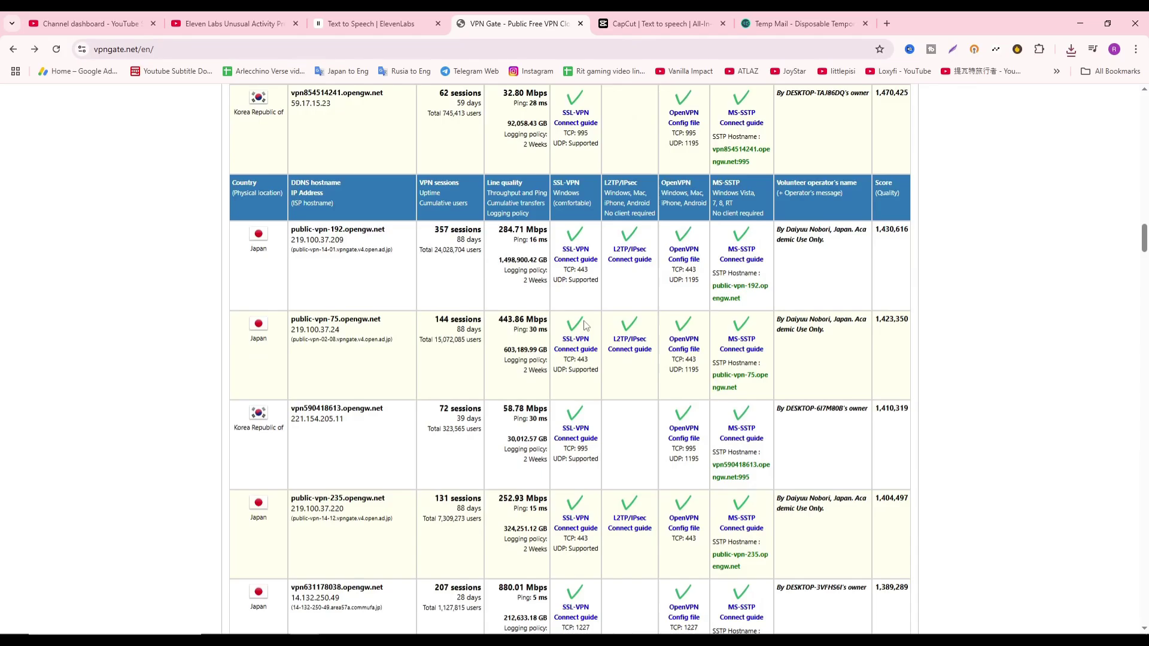
scroll(585, 325, down, 2)
click(369, 24)
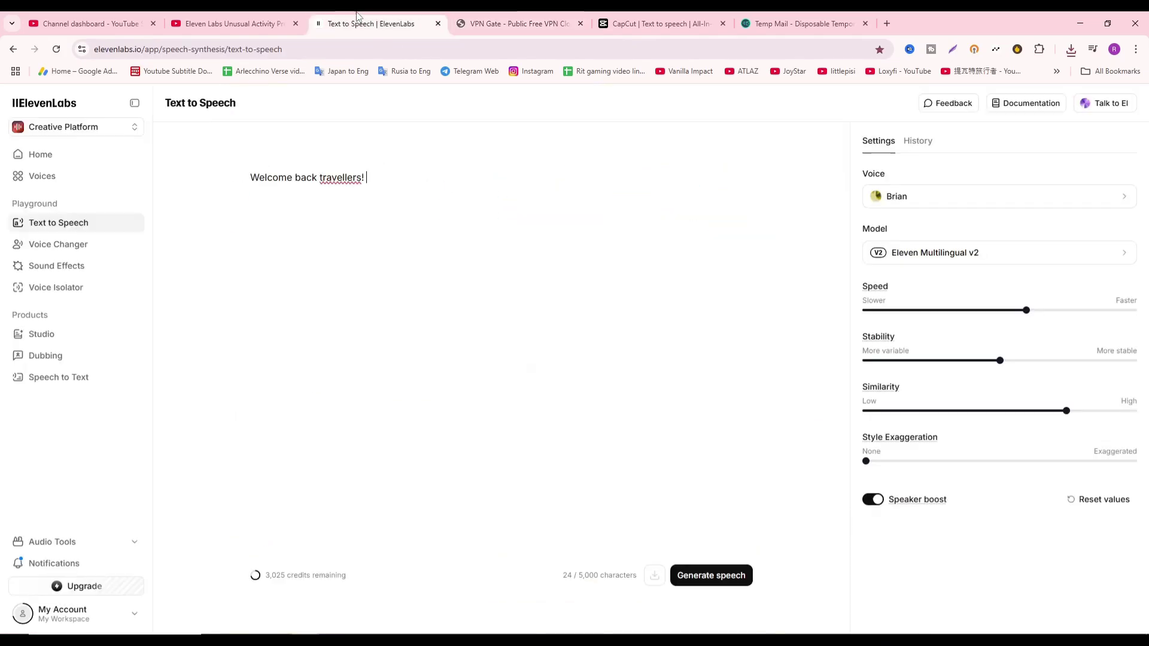
click(56, 49)
click(13, 48)
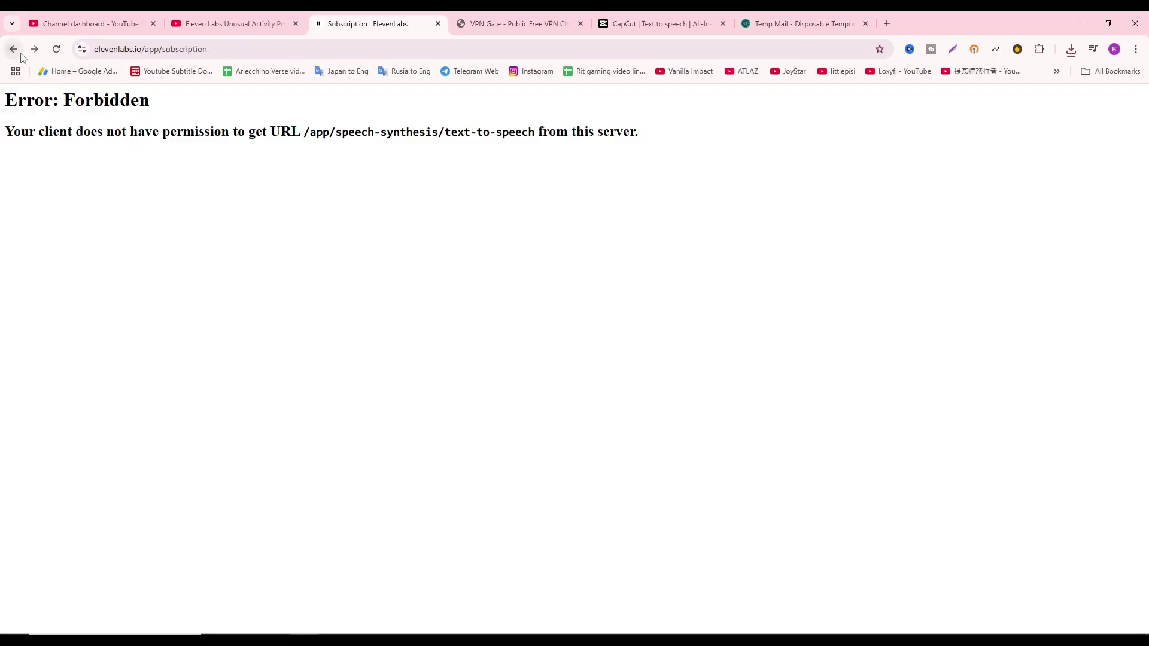
click(13, 49)
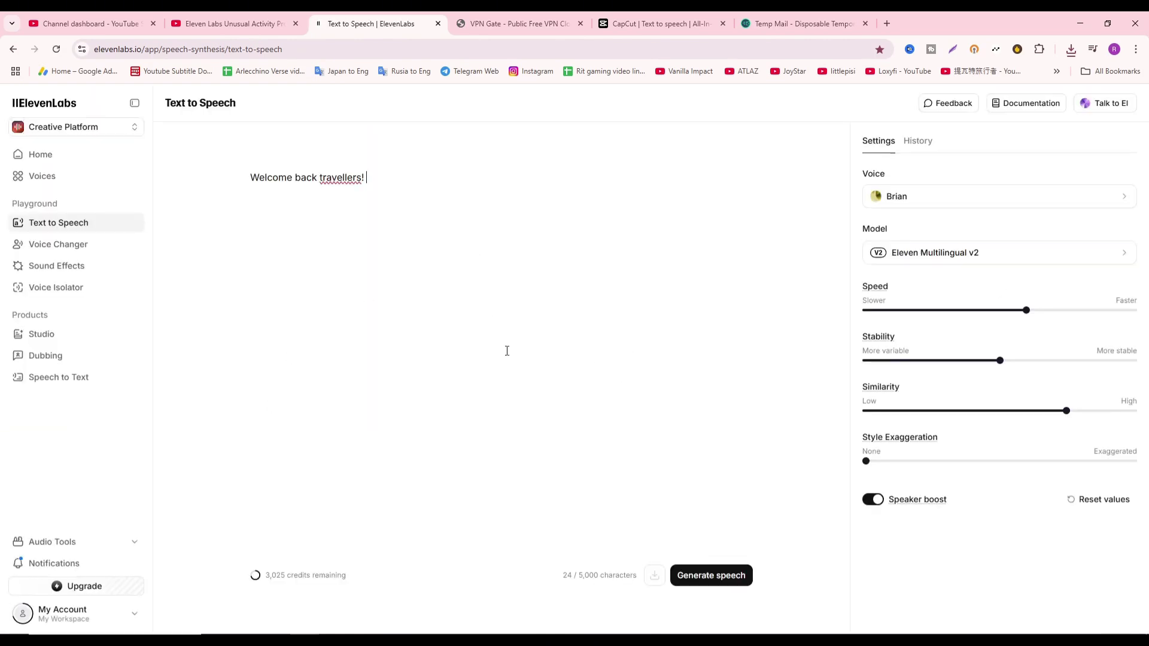
click(660, 24)
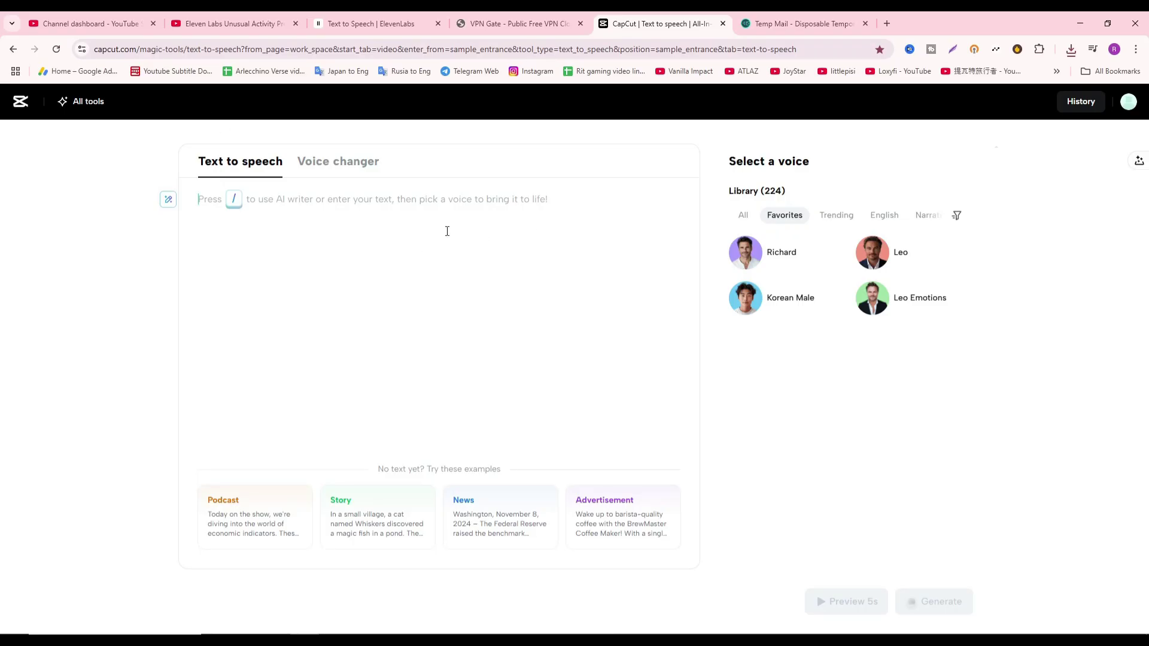
- Copy 'Welcome back travellers!' from ElevenLabs and paste it into CapCut's text box
click(387, 23)
key(ctrl+a)
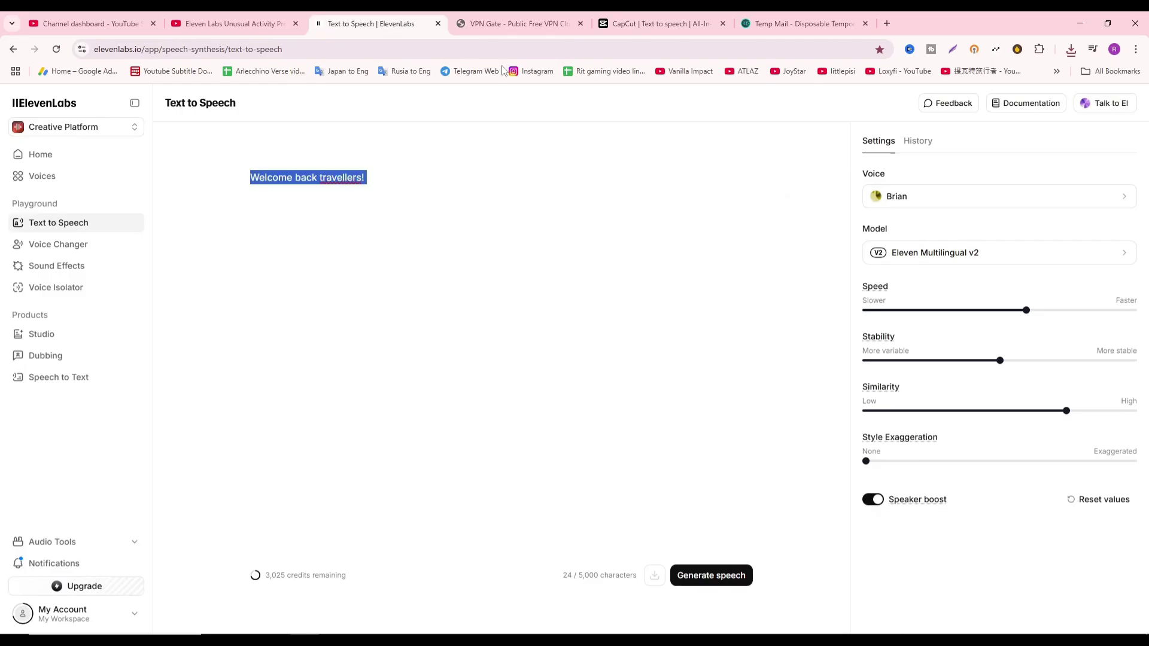
key(ctrl+c)
click(519, 23)
click(660, 24)
click(415, 280)
key(ctrl+v)
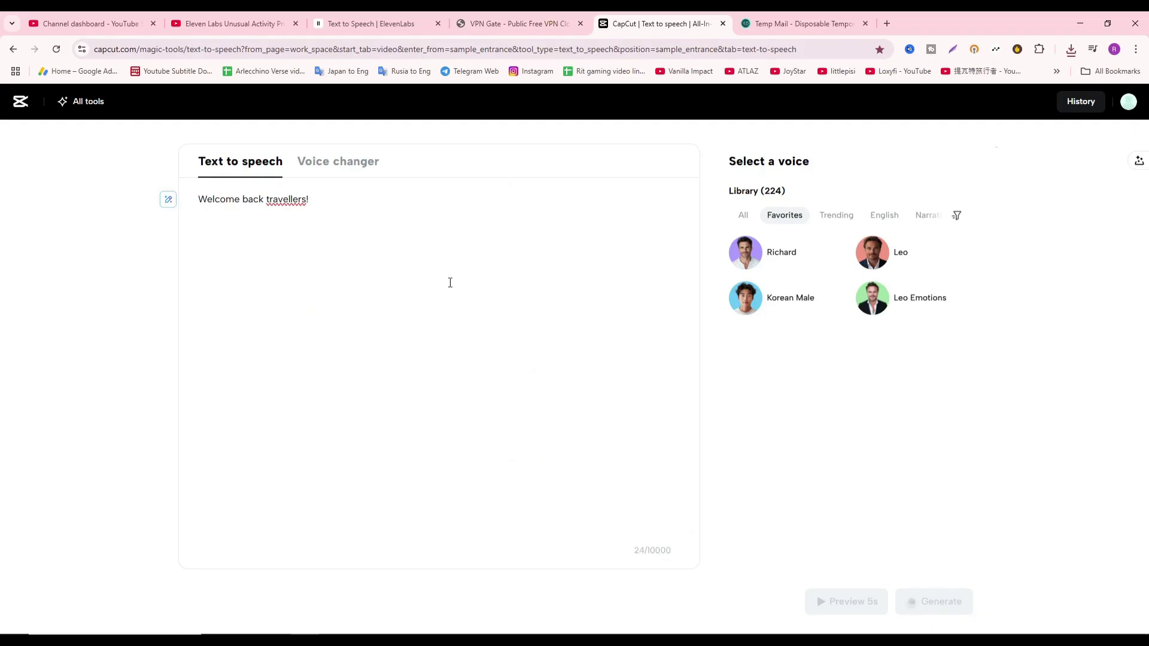
- Look at the Voice changer tool and its file source options
click(346, 163)
click(501, 403)
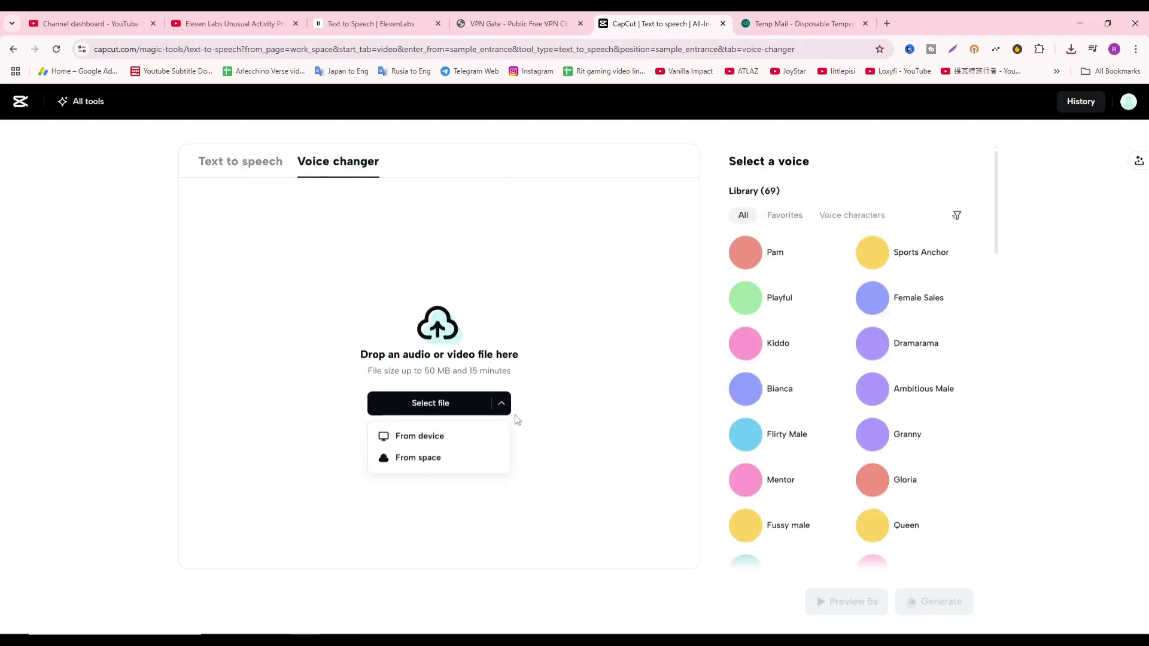
click(424, 515)
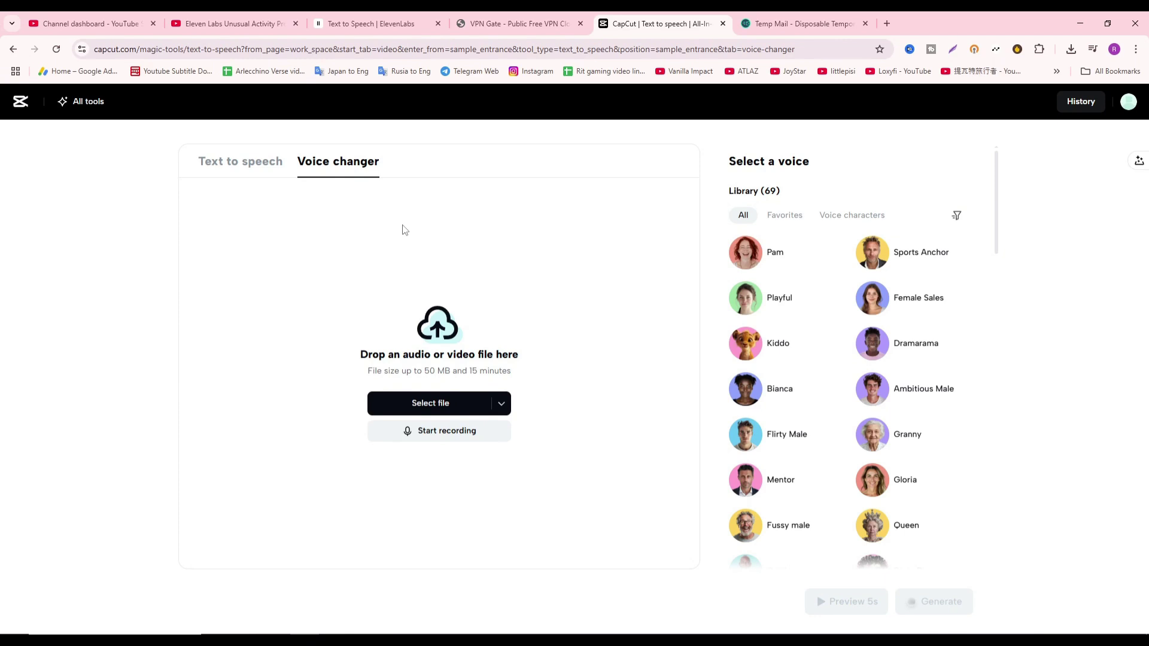
- In Text to speech, filter Favorites then All, and preview the Timothy and Richard voices
click(230, 164)
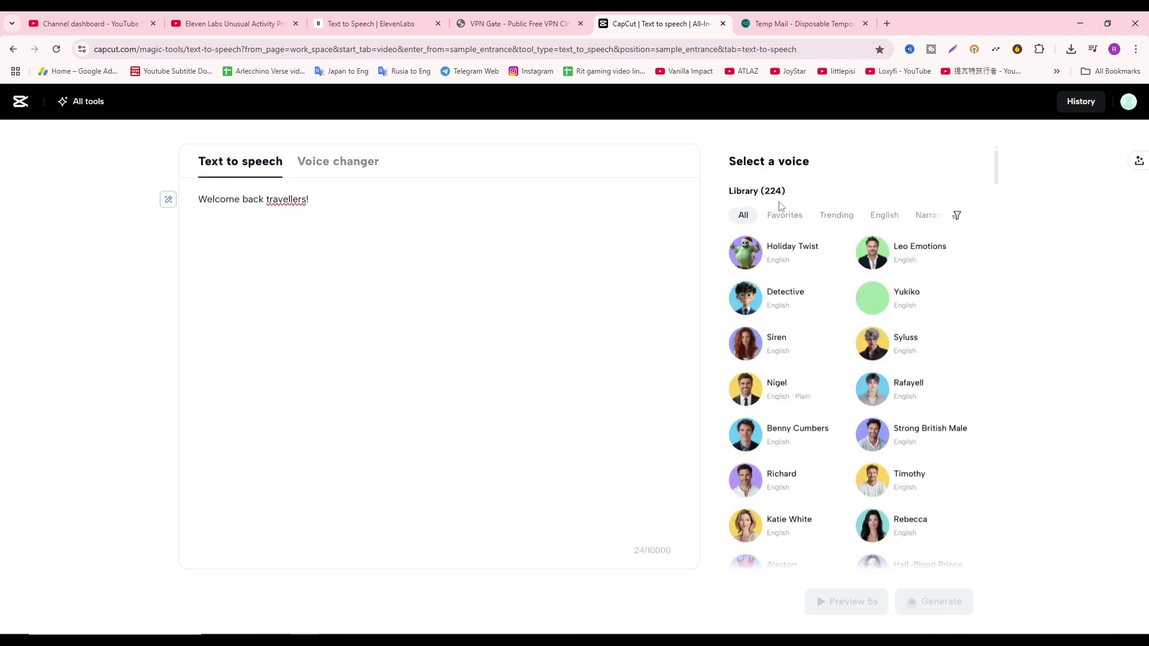
click(784, 216)
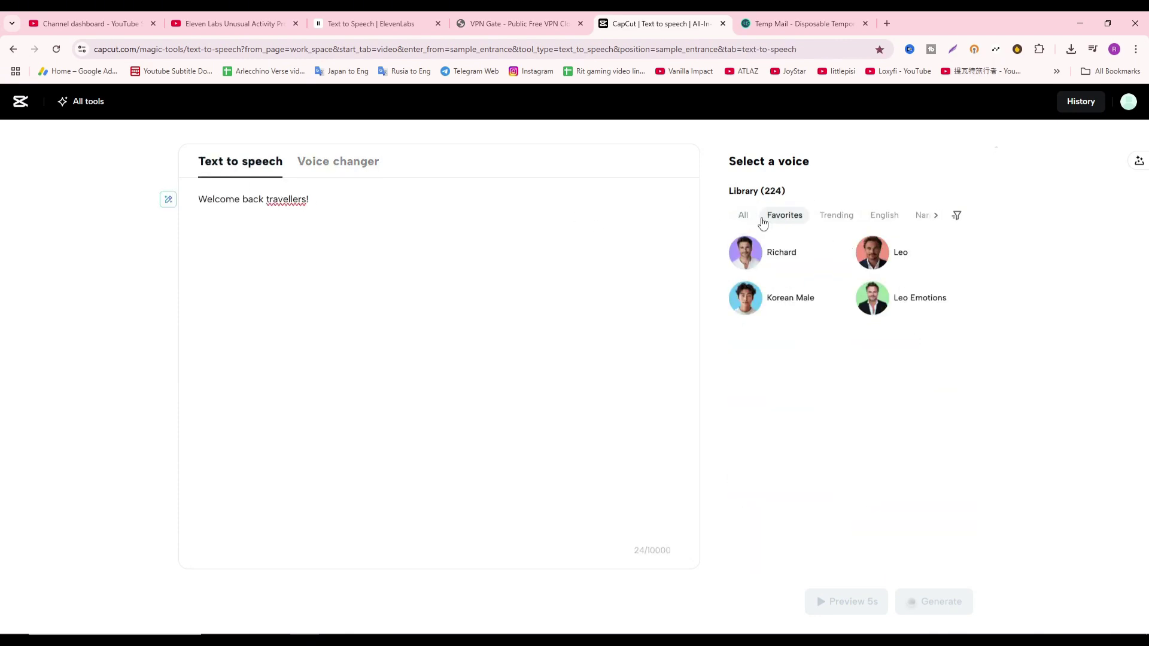
click(743, 216)
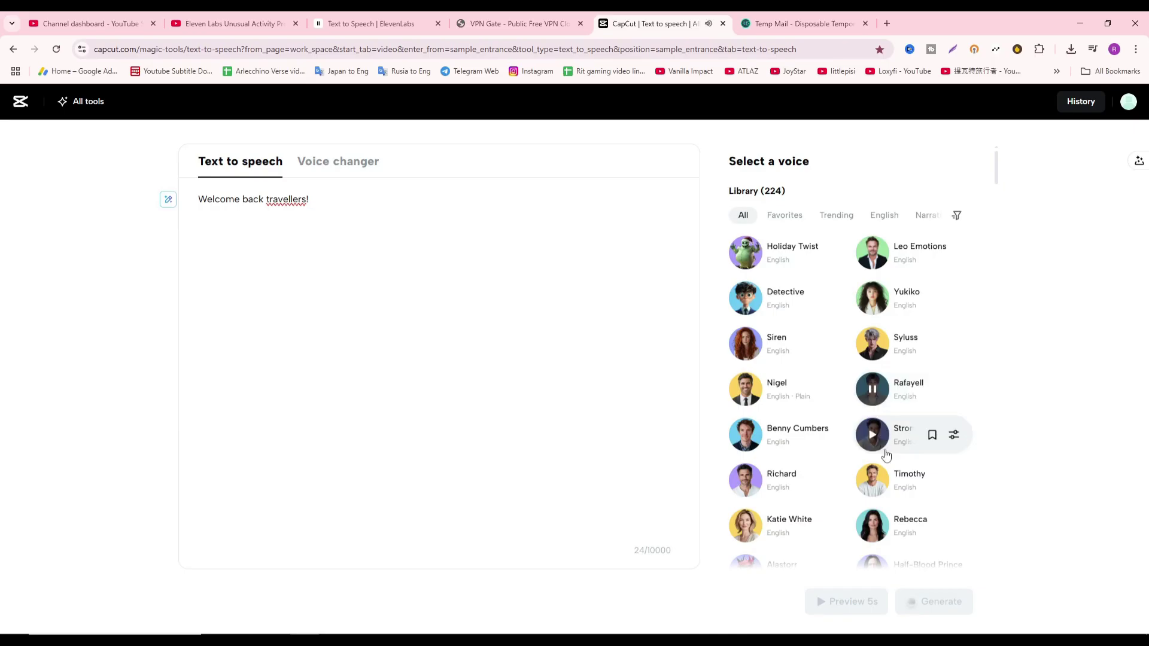
click(871, 479)
click(745, 481)
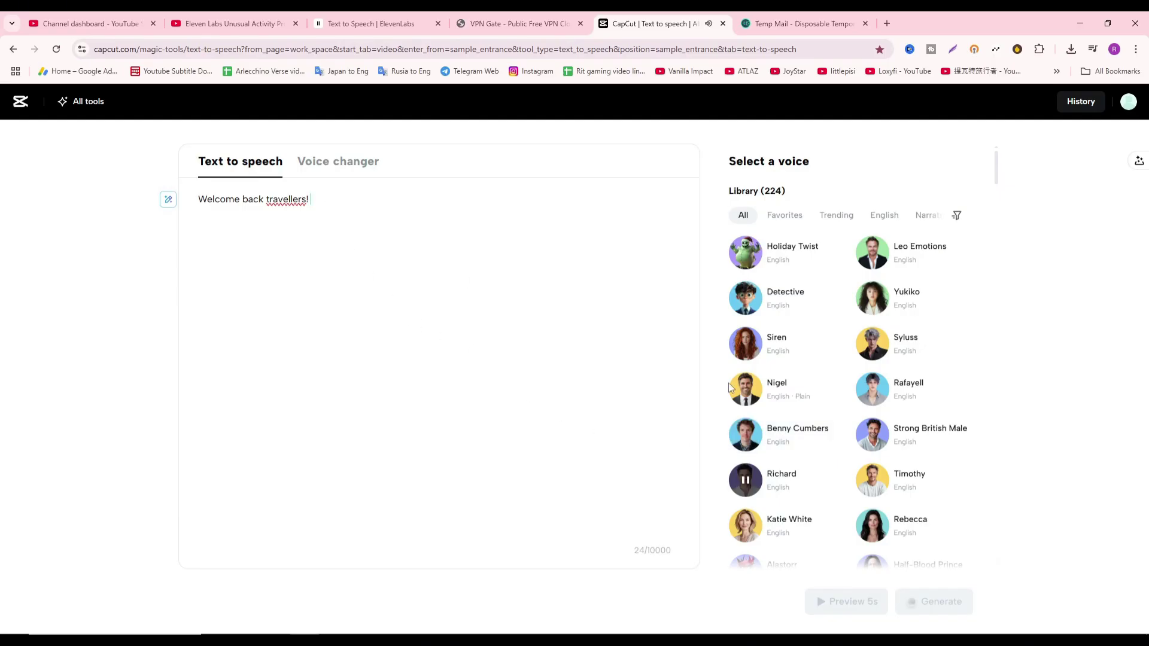
mouse_move(902, 344)
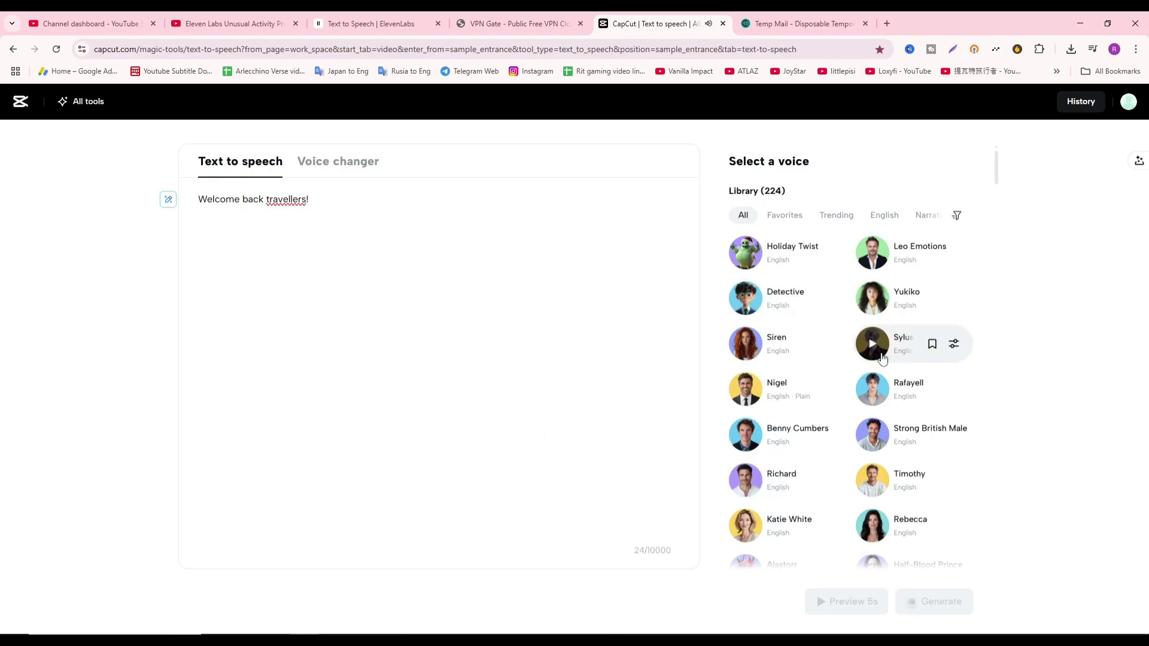
scroll(882, 358, down, 4)
scroll(871, 405, down, 4)
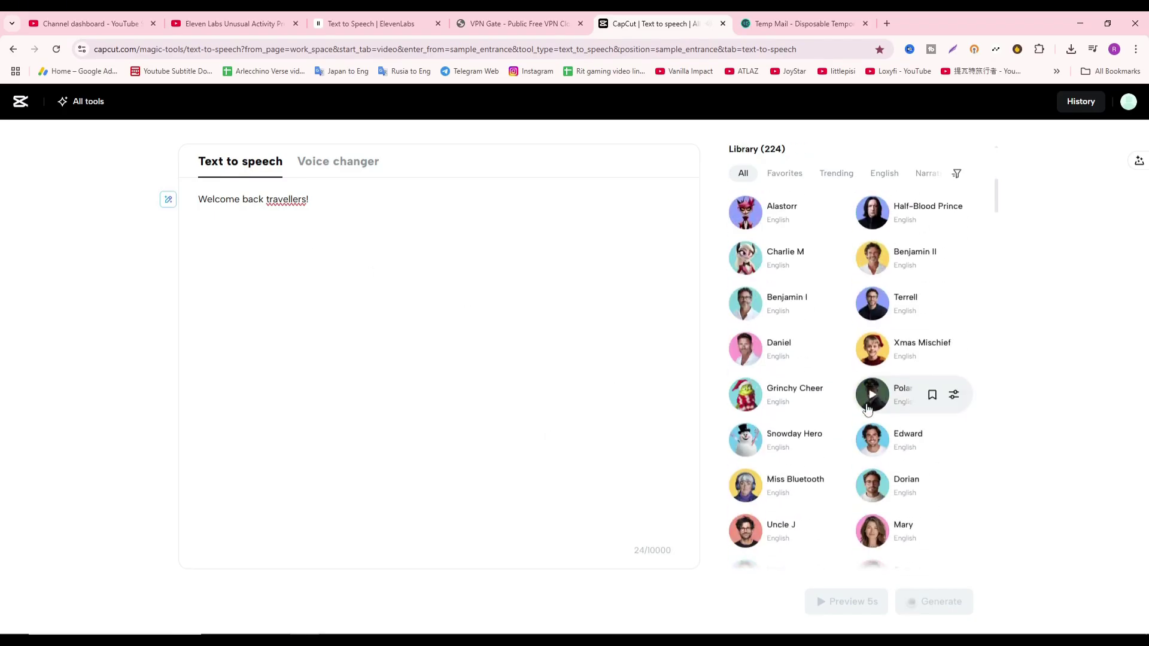
scroll(869, 407, down, 3)
scroll(869, 407, down, 1)
scroll(869, 406, up, 8)
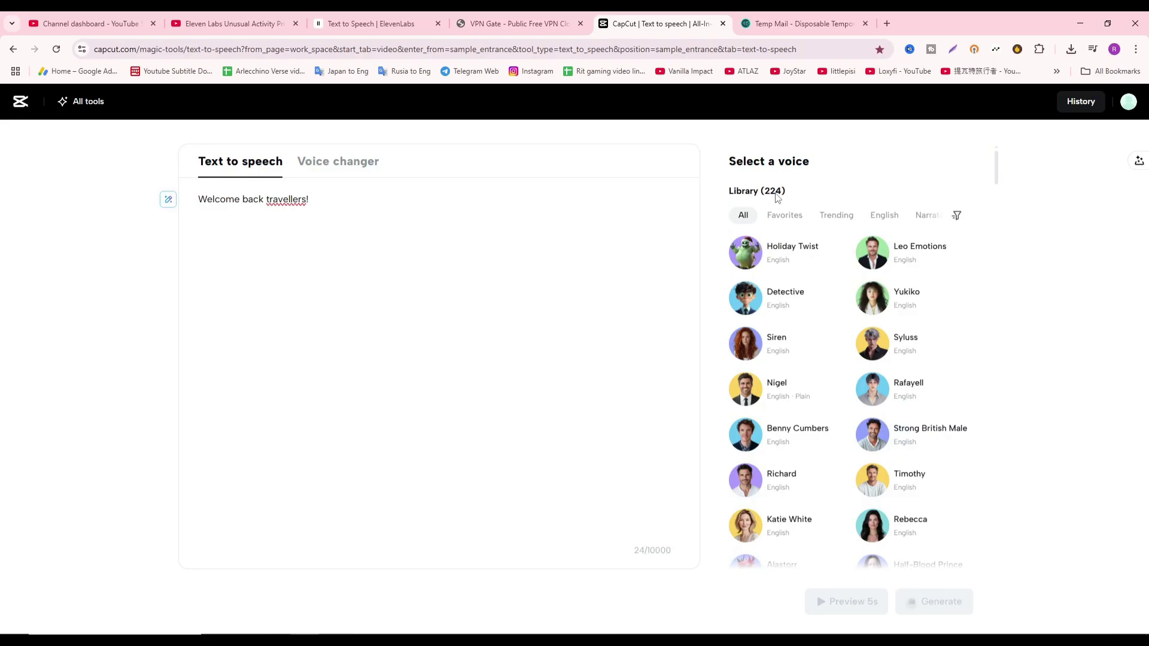
scroll(812, 387, down, 5)
scroll(813, 395, down, 5)
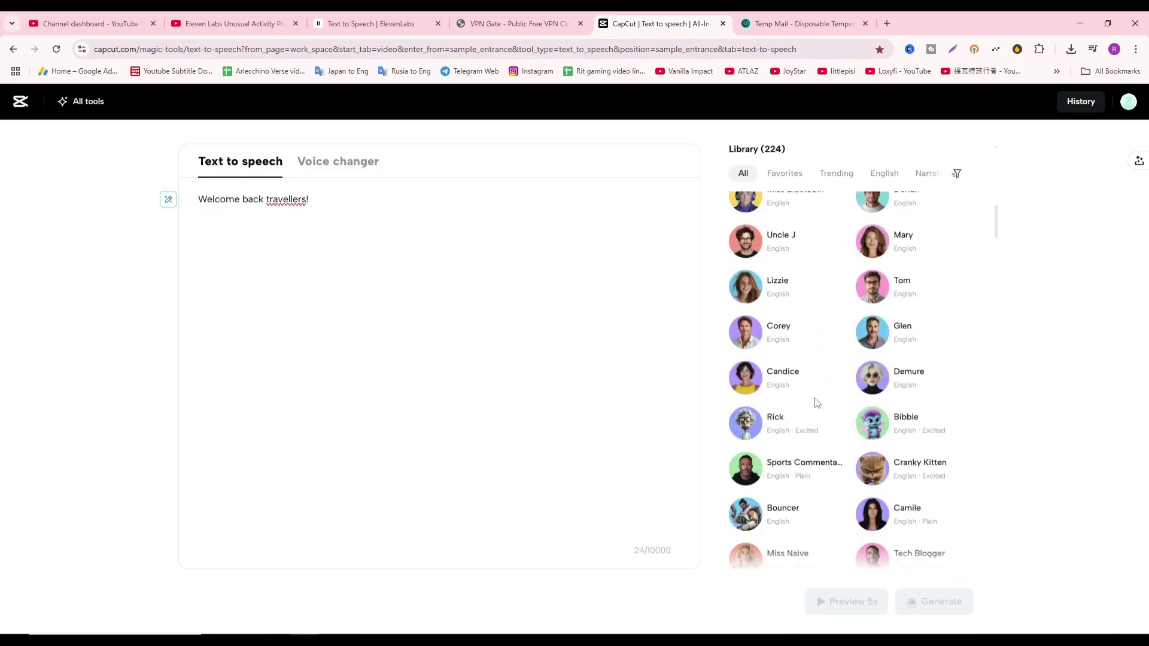
scroll(812, 396, down, 5)
scroll(816, 401, down, 4)
scroll(817, 402, down, 5)
scroll(816, 401, down, 4)
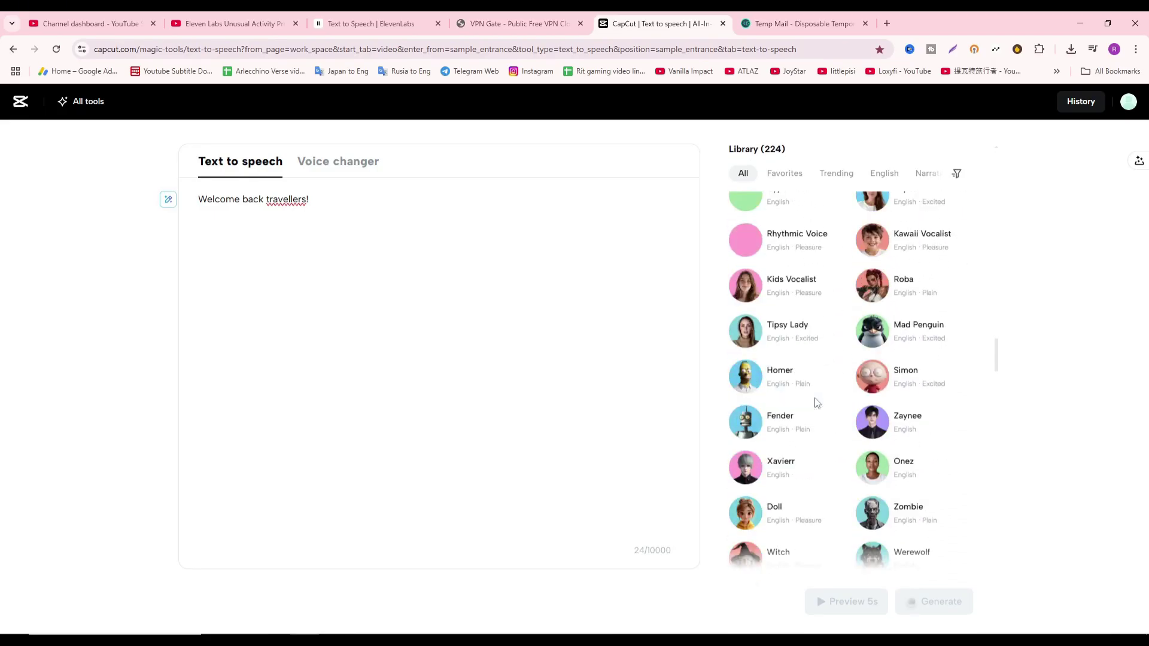
scroll(816, 402, down, 5)
scroll(815, 402, down, 4)
scroll(816, 402, down, 1)
scroll(816, 402, down, 4)
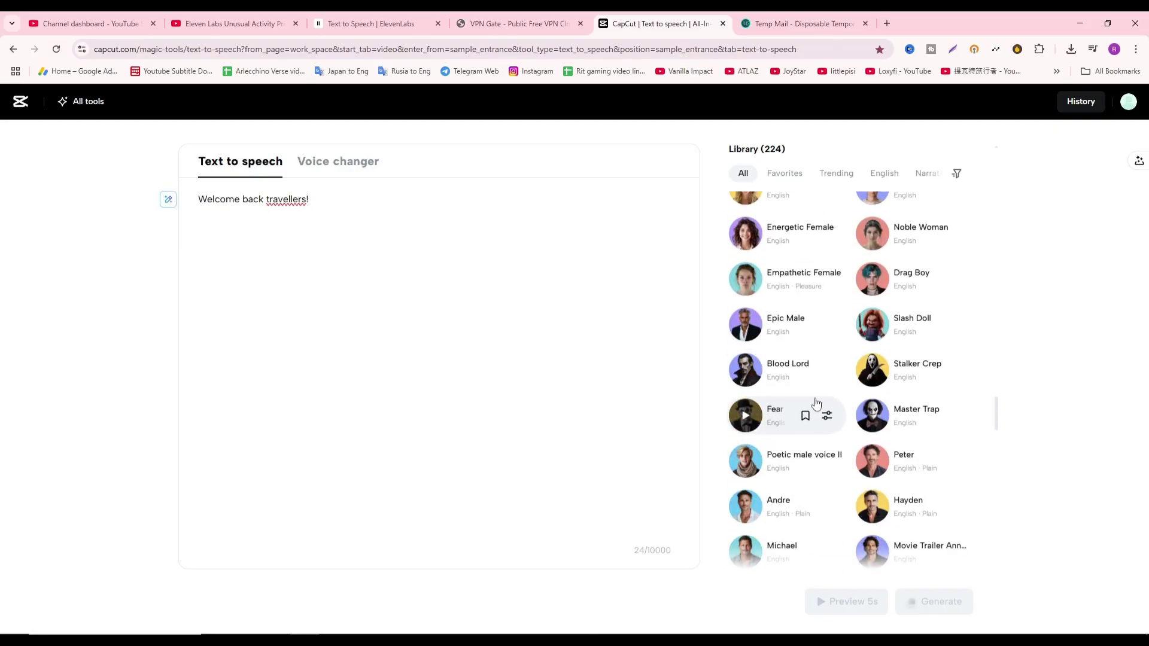
scroll(817, 398, down, 3)
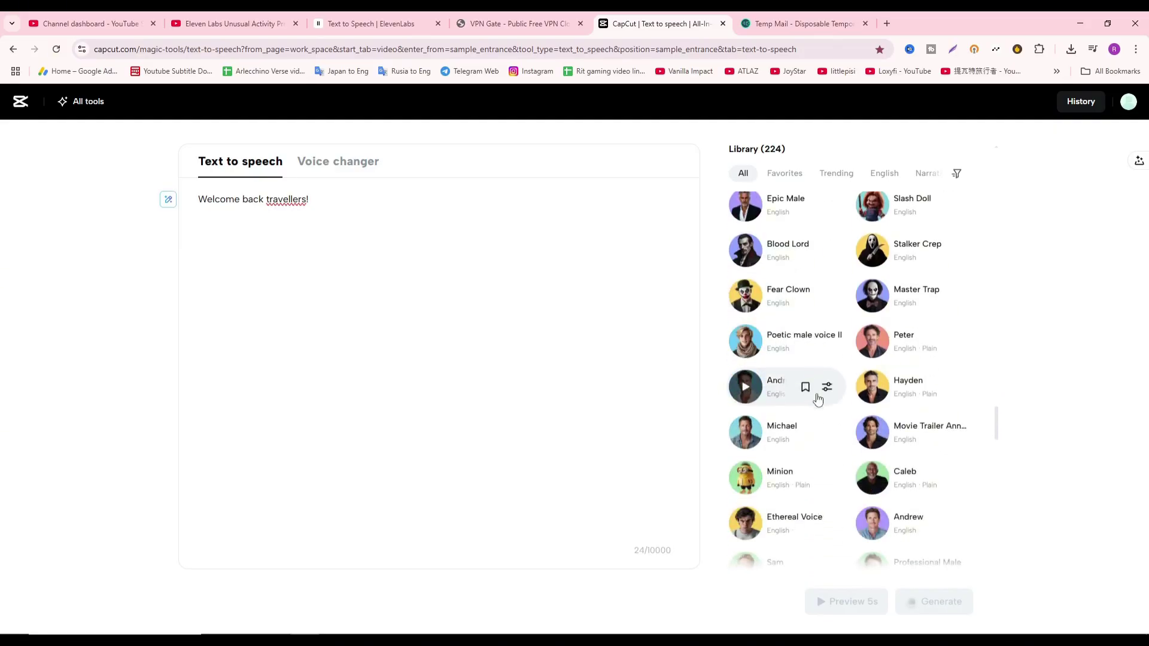
scroll(776, 463, down, 4)
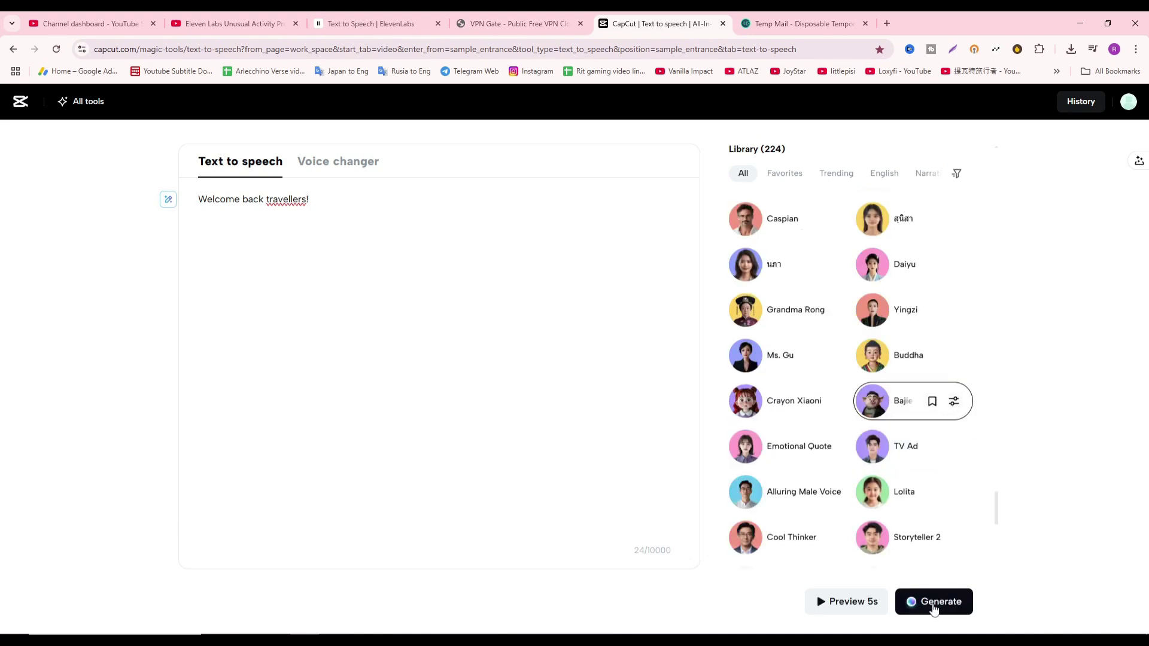
- Generate the speech with Bajie and play the resulting clip twice
click(942, 601)
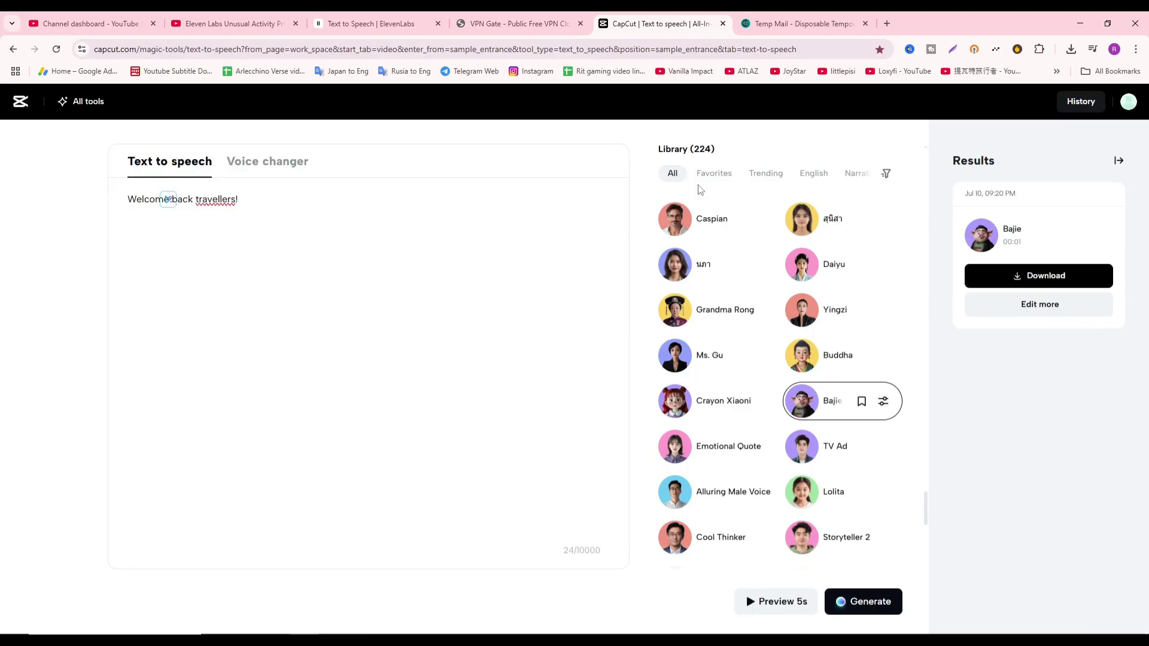
click(981, 236)
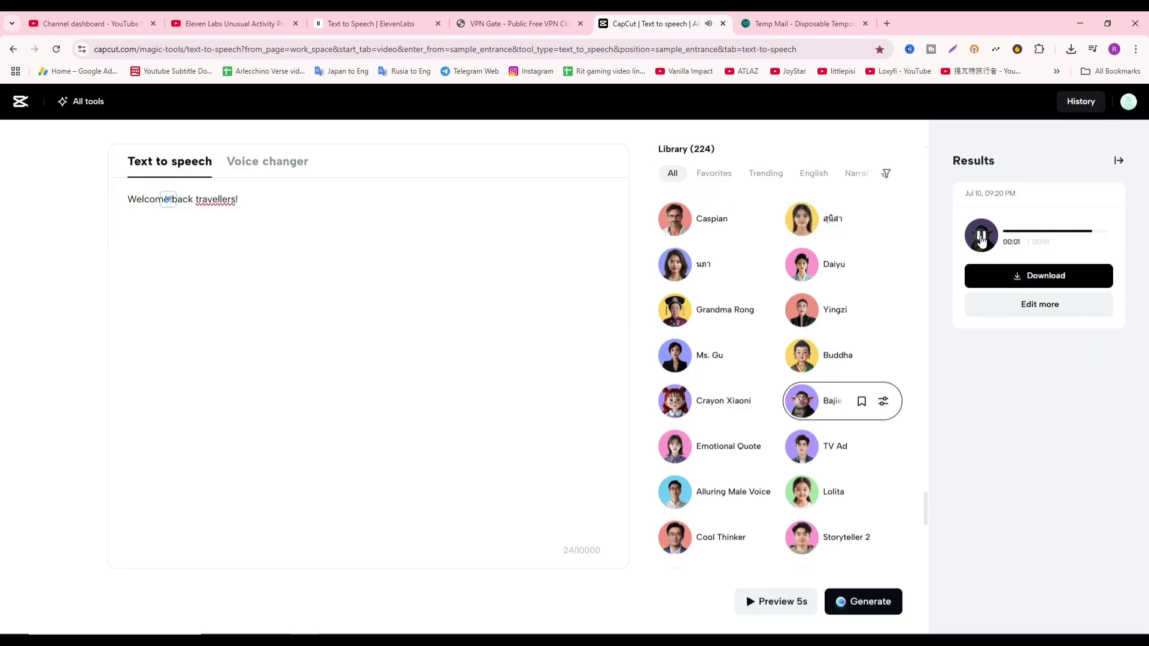
click(983, 239)
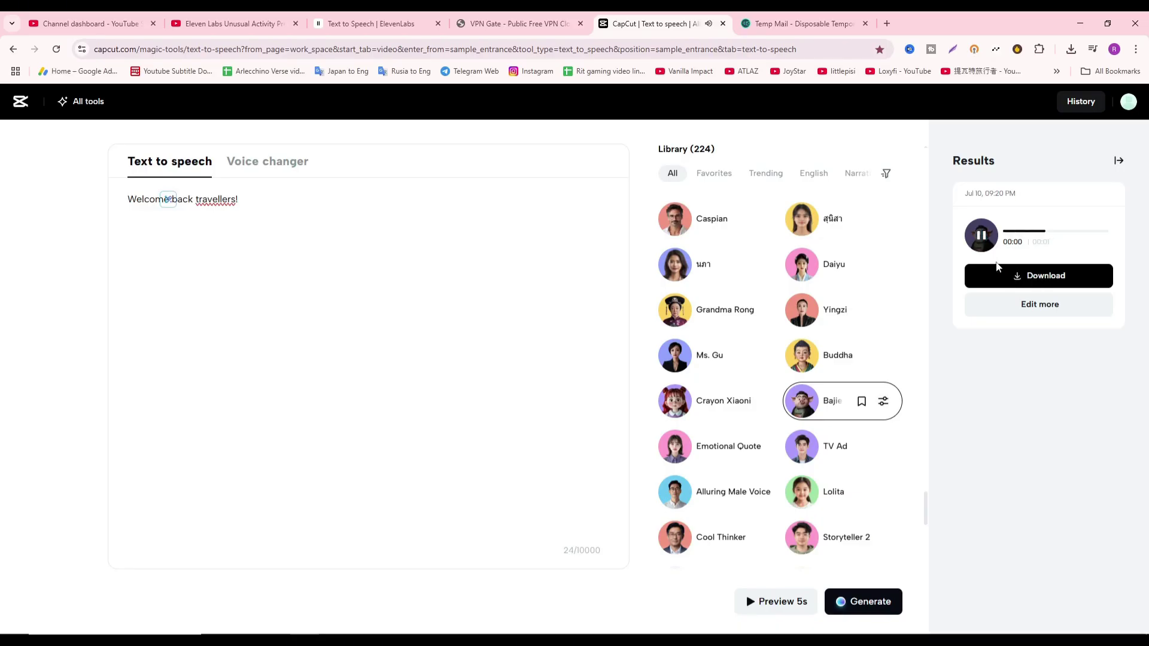